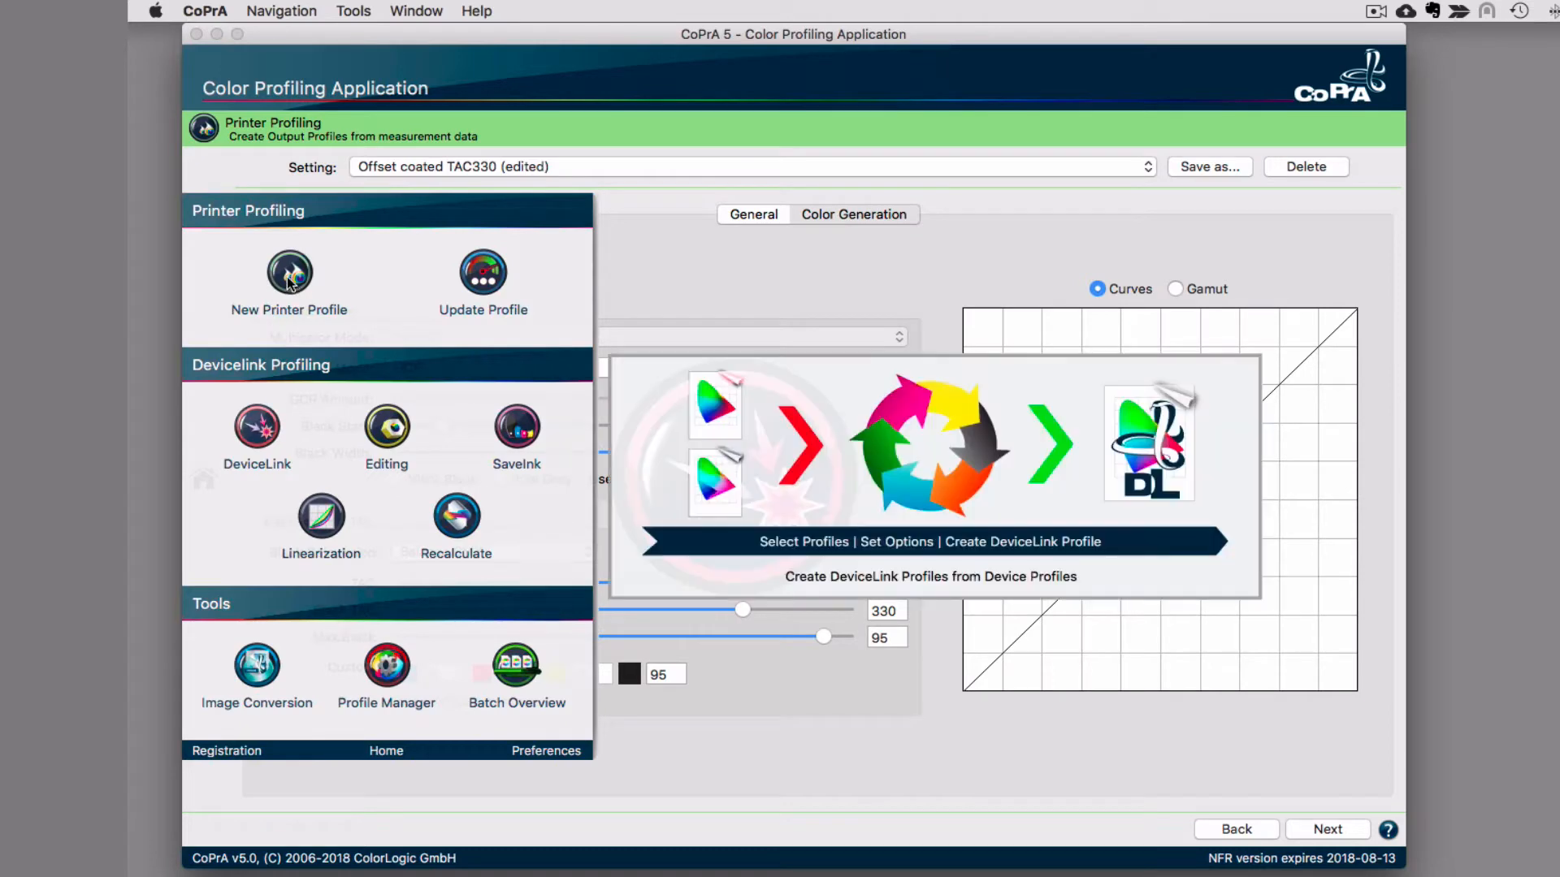
- Start a new printer profile from the 7C CMYKOGV_BlackPoint-B70.txt measurement data and customize the Default - MultiColor setting
left_click(290, 276)
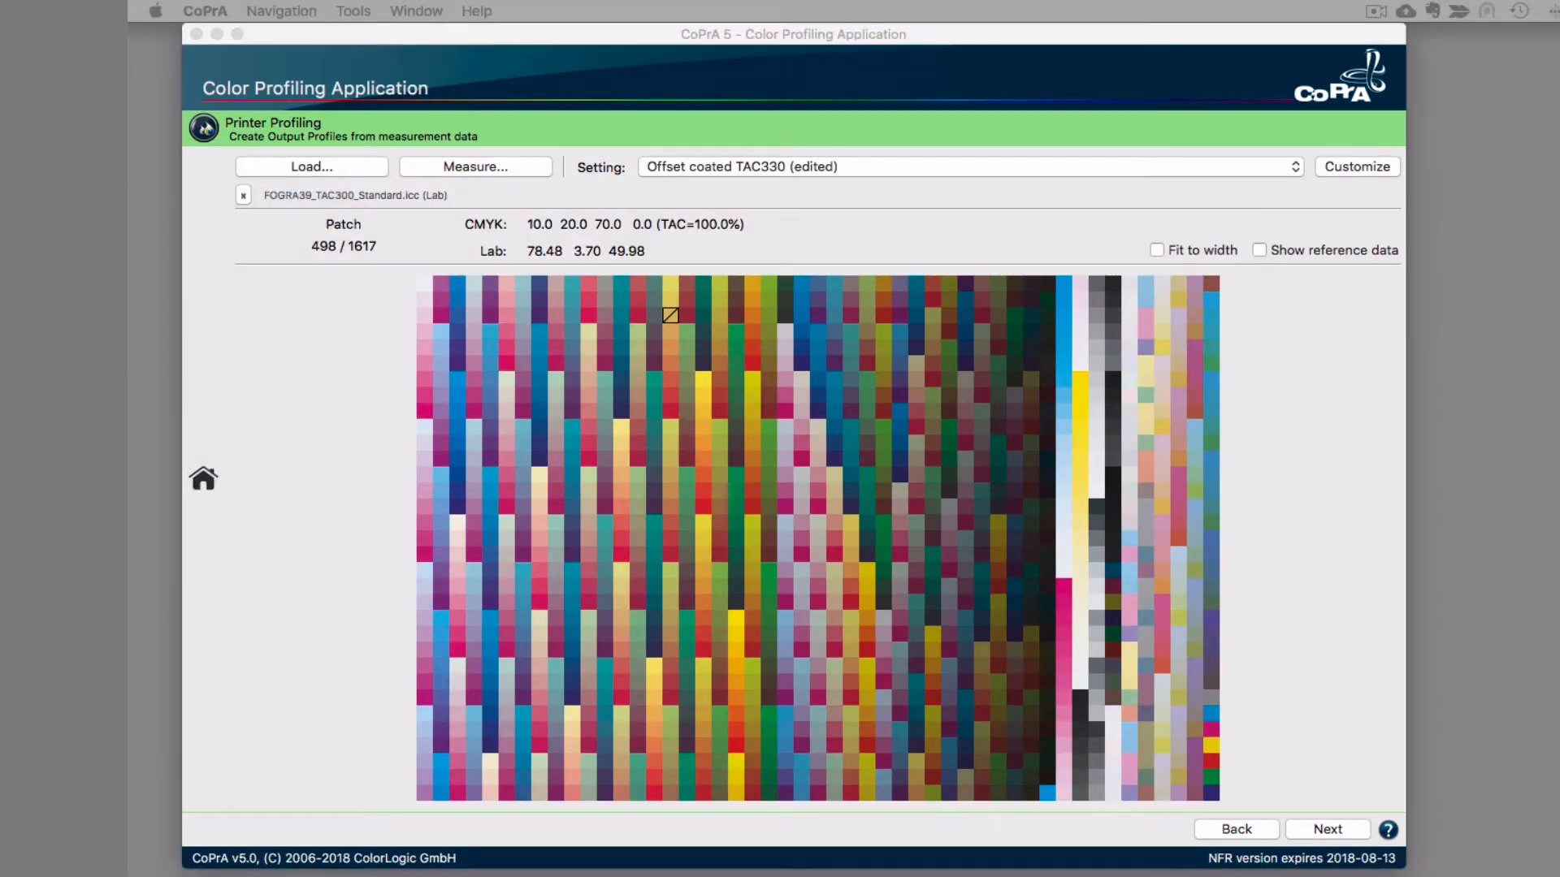
left_click_drag(617, 260, 743, 474)
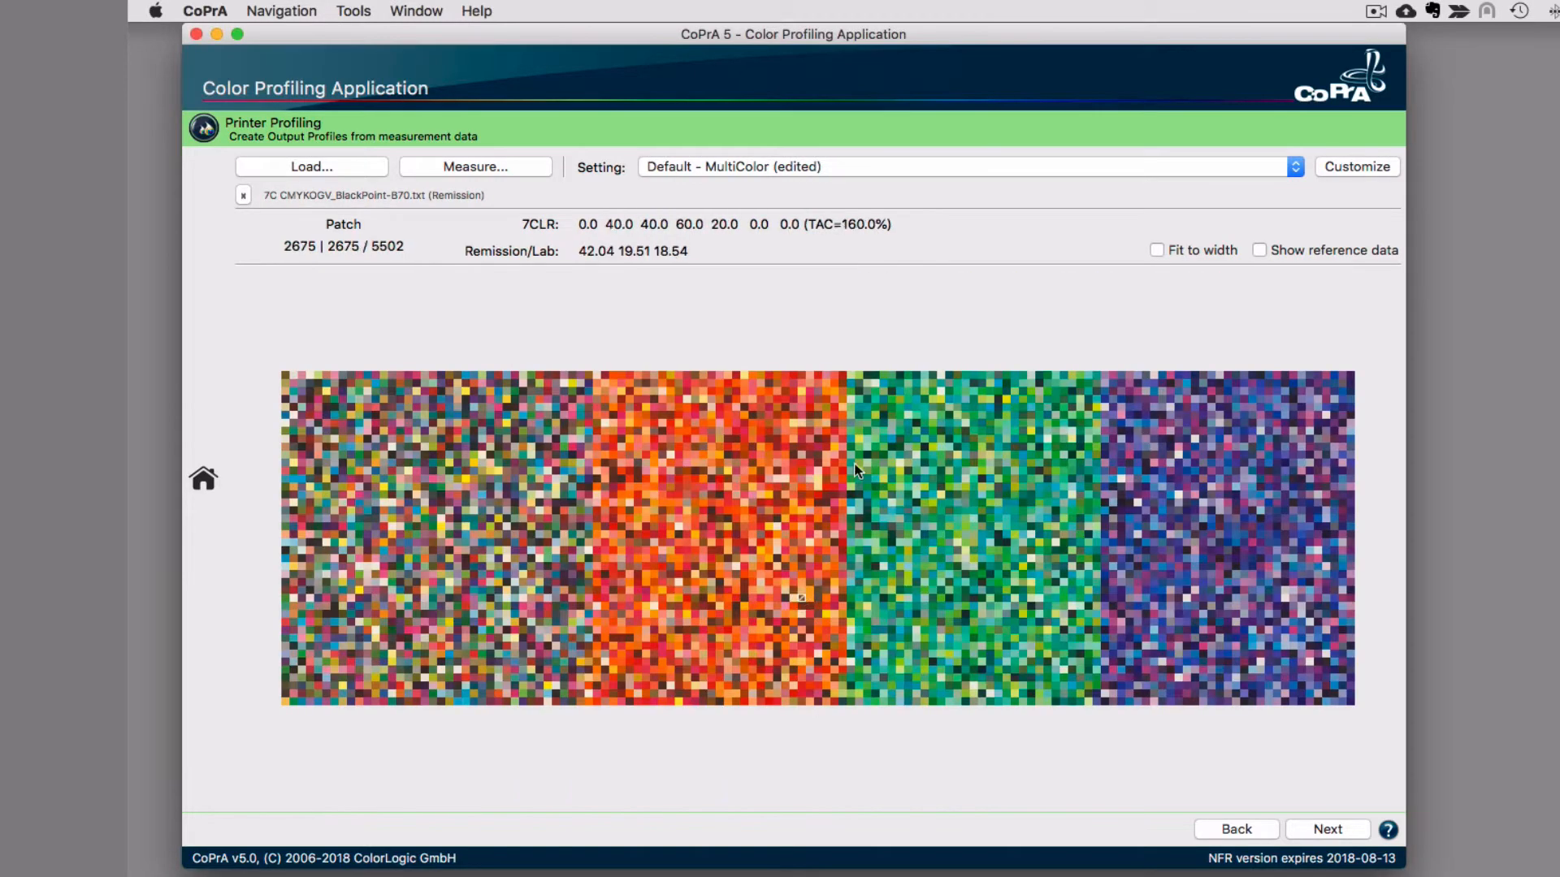
left_click(1363, 167)
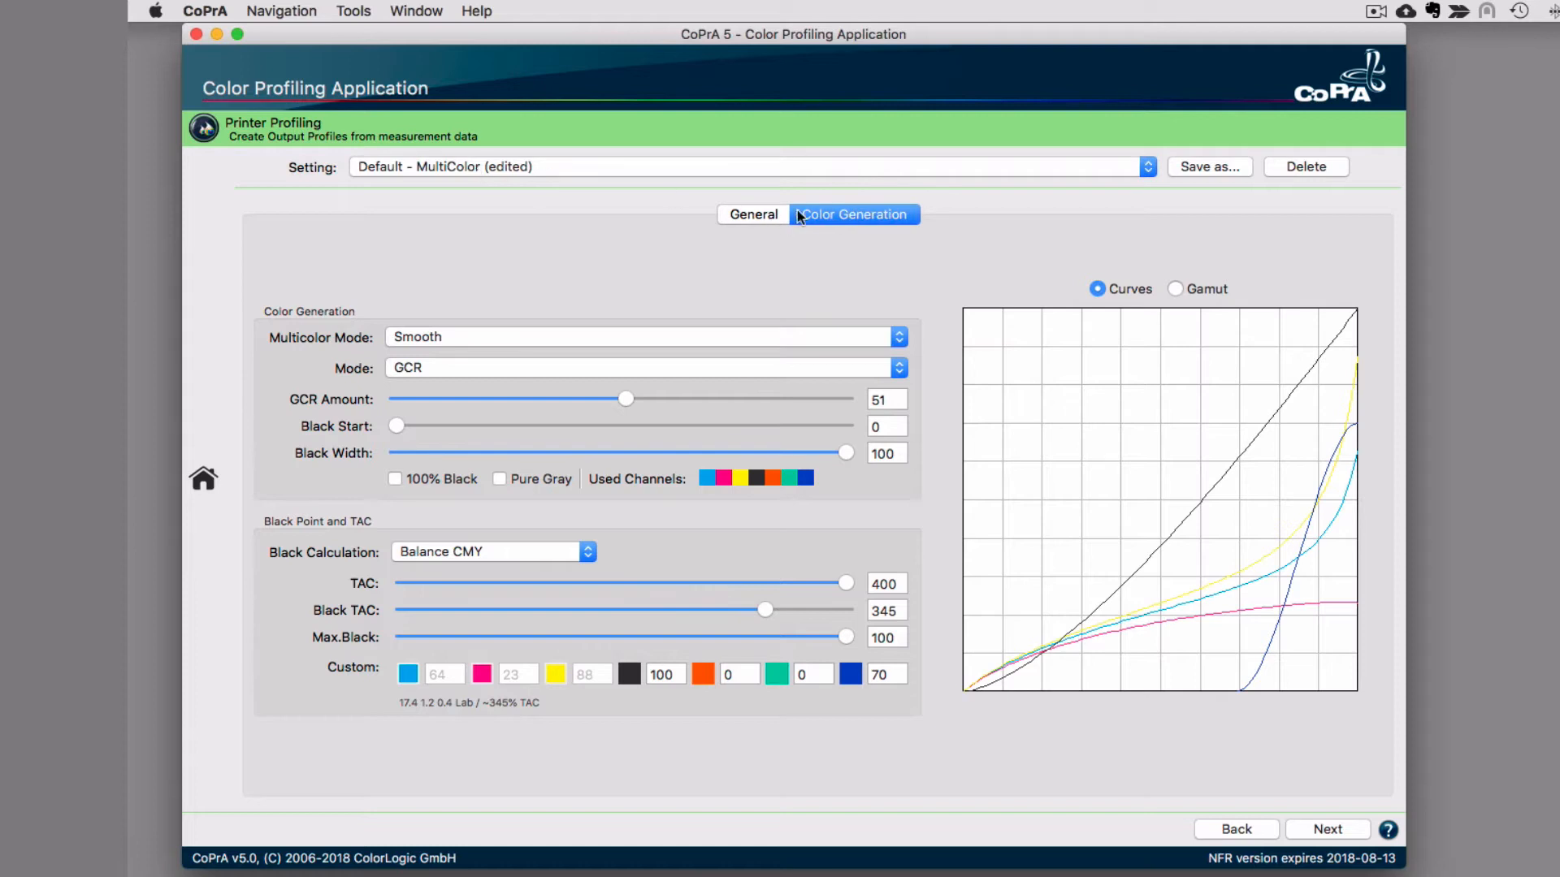
- Try the black calculation methods Auto, Balance CMY and Custom one after another to compare the resulting black points
left_click(416, 554)
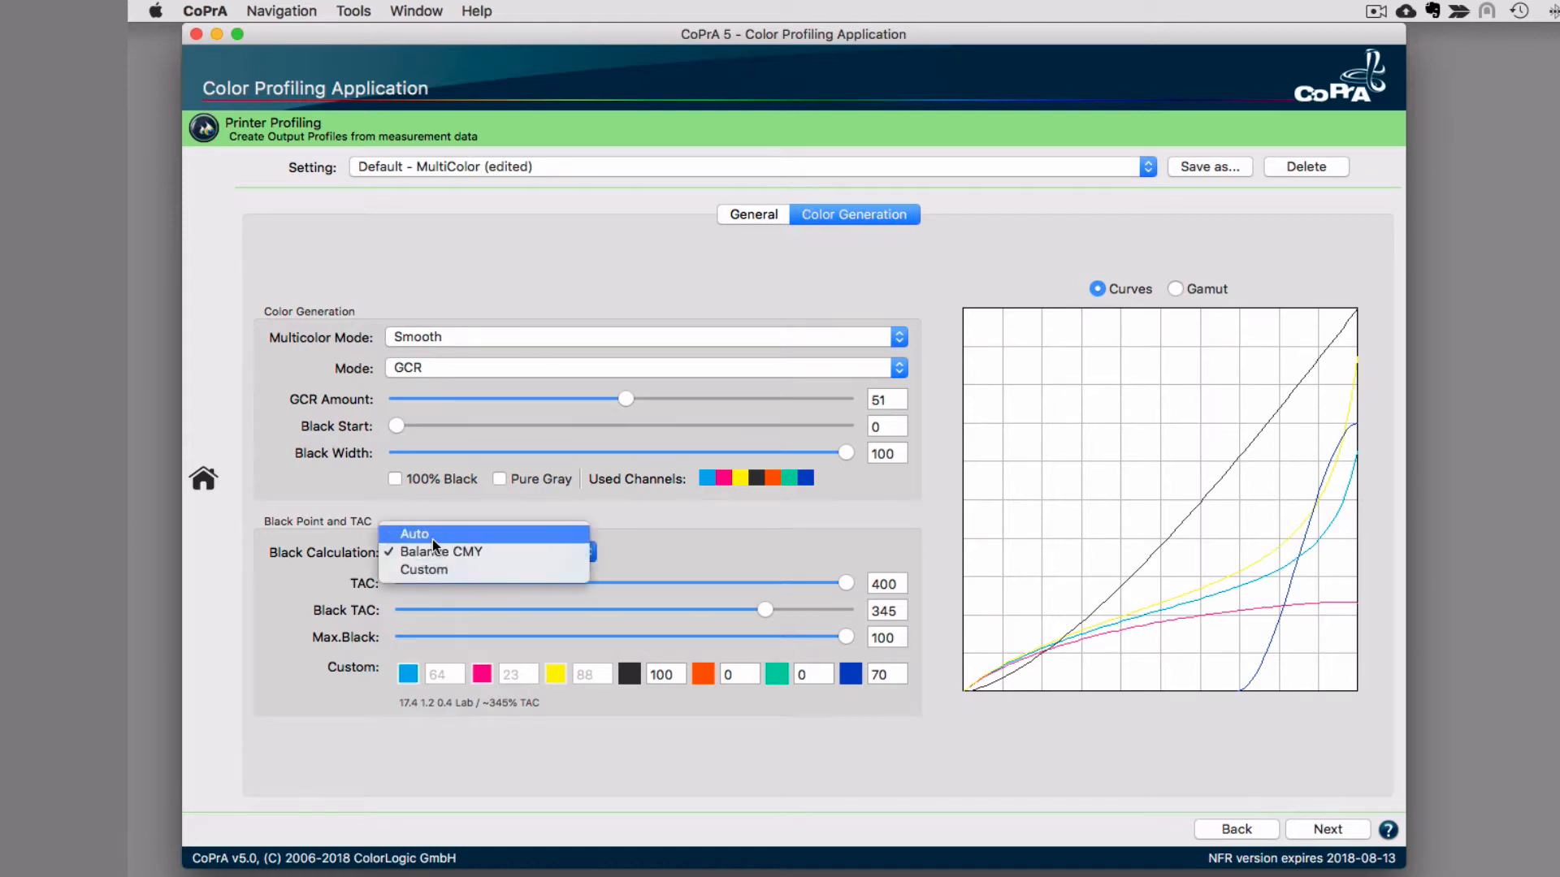
left_click(432, 536)
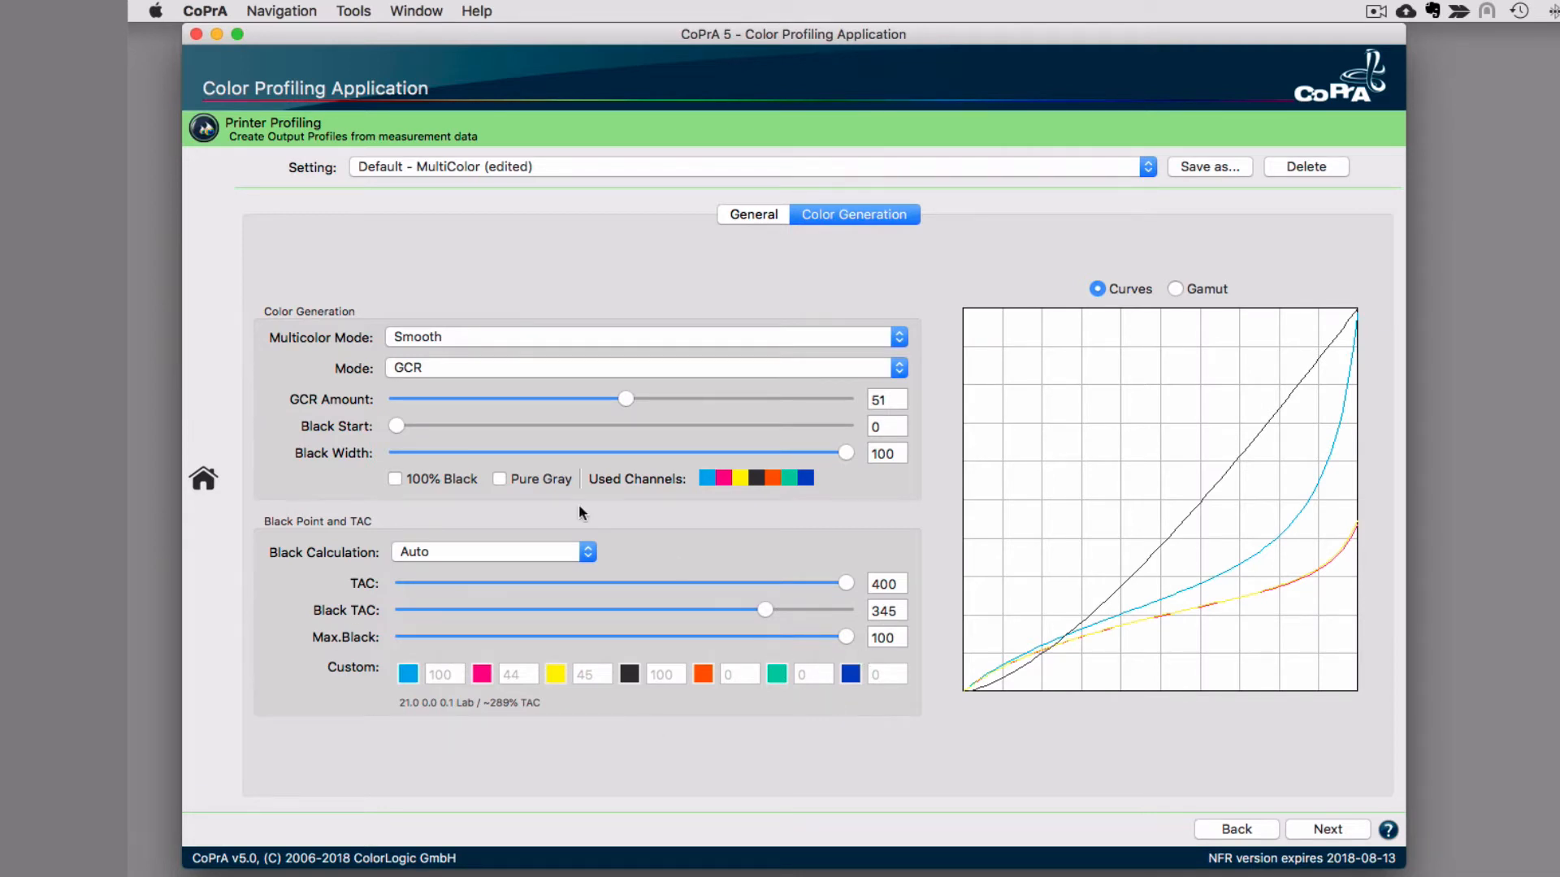
left_click(455, 553)
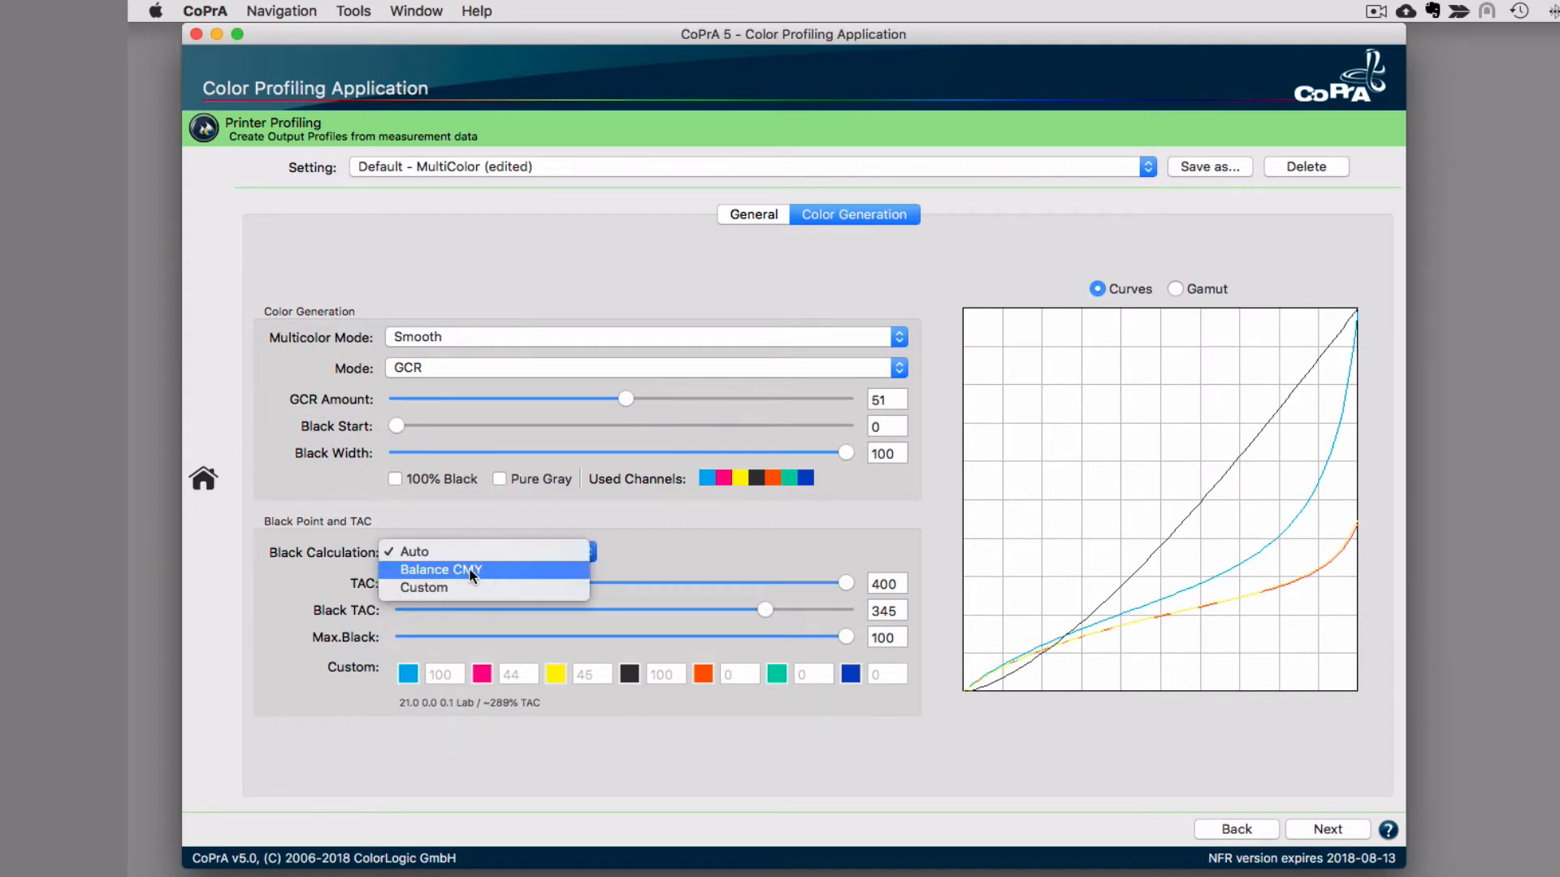
left_click(471, 571)
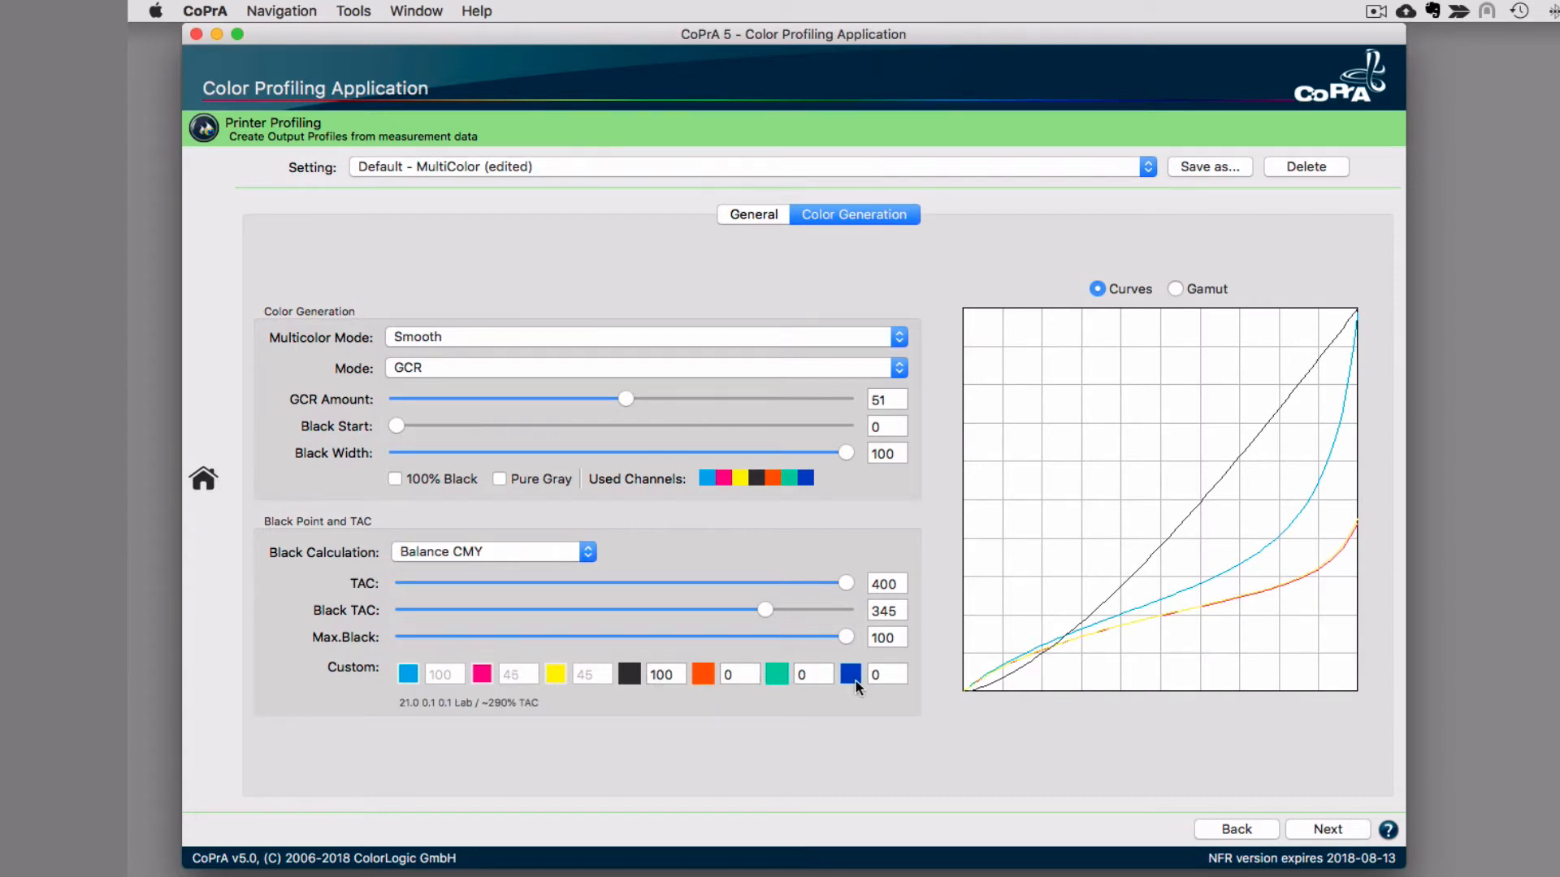
left_click(487, 550)
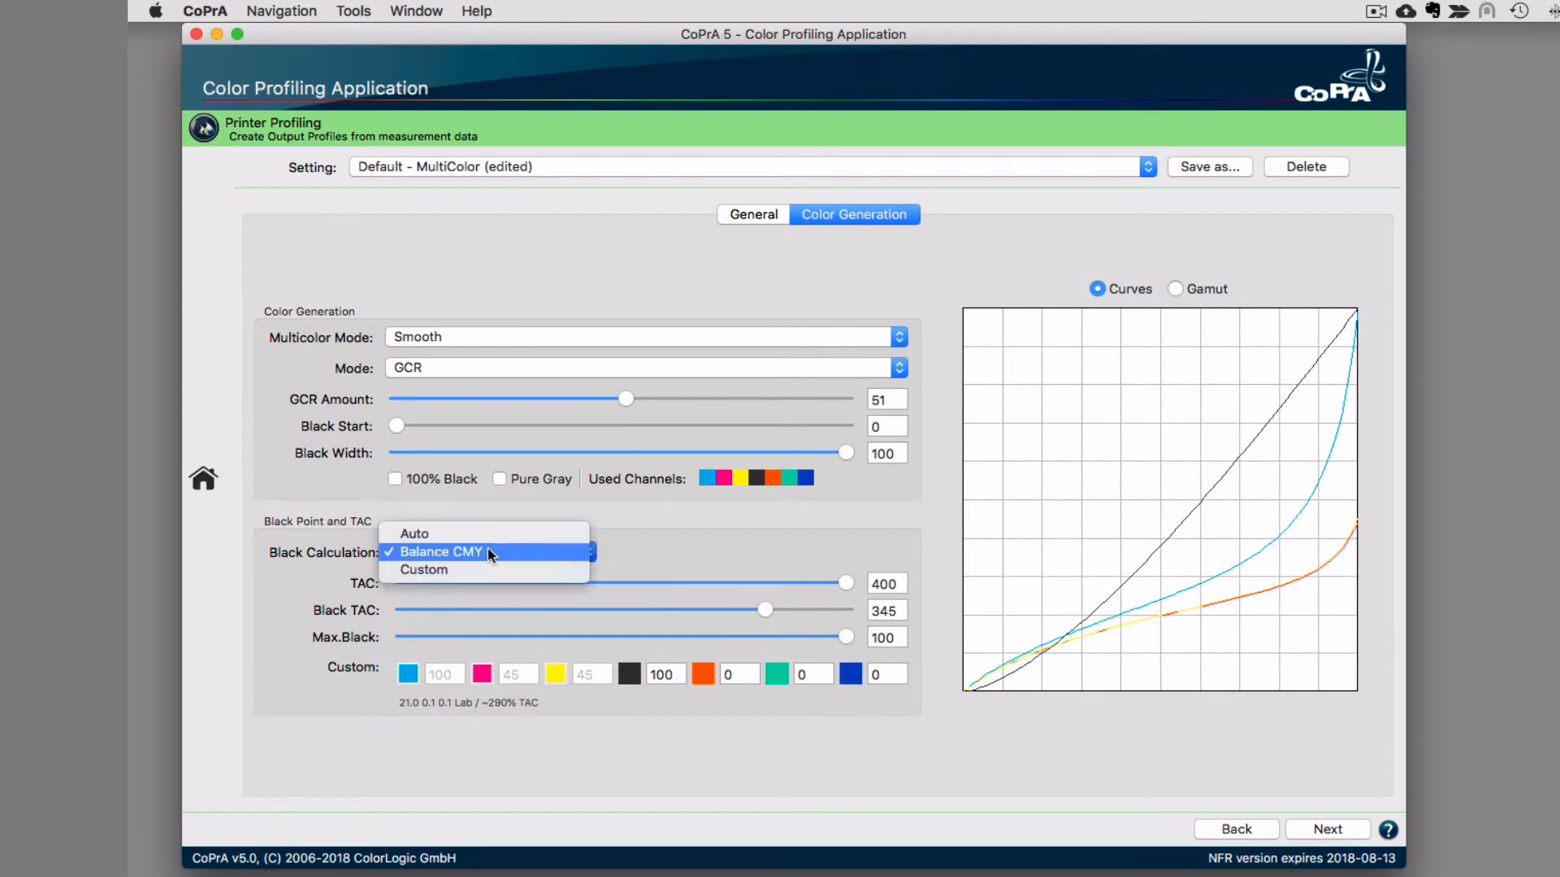
left_click(489, 568)
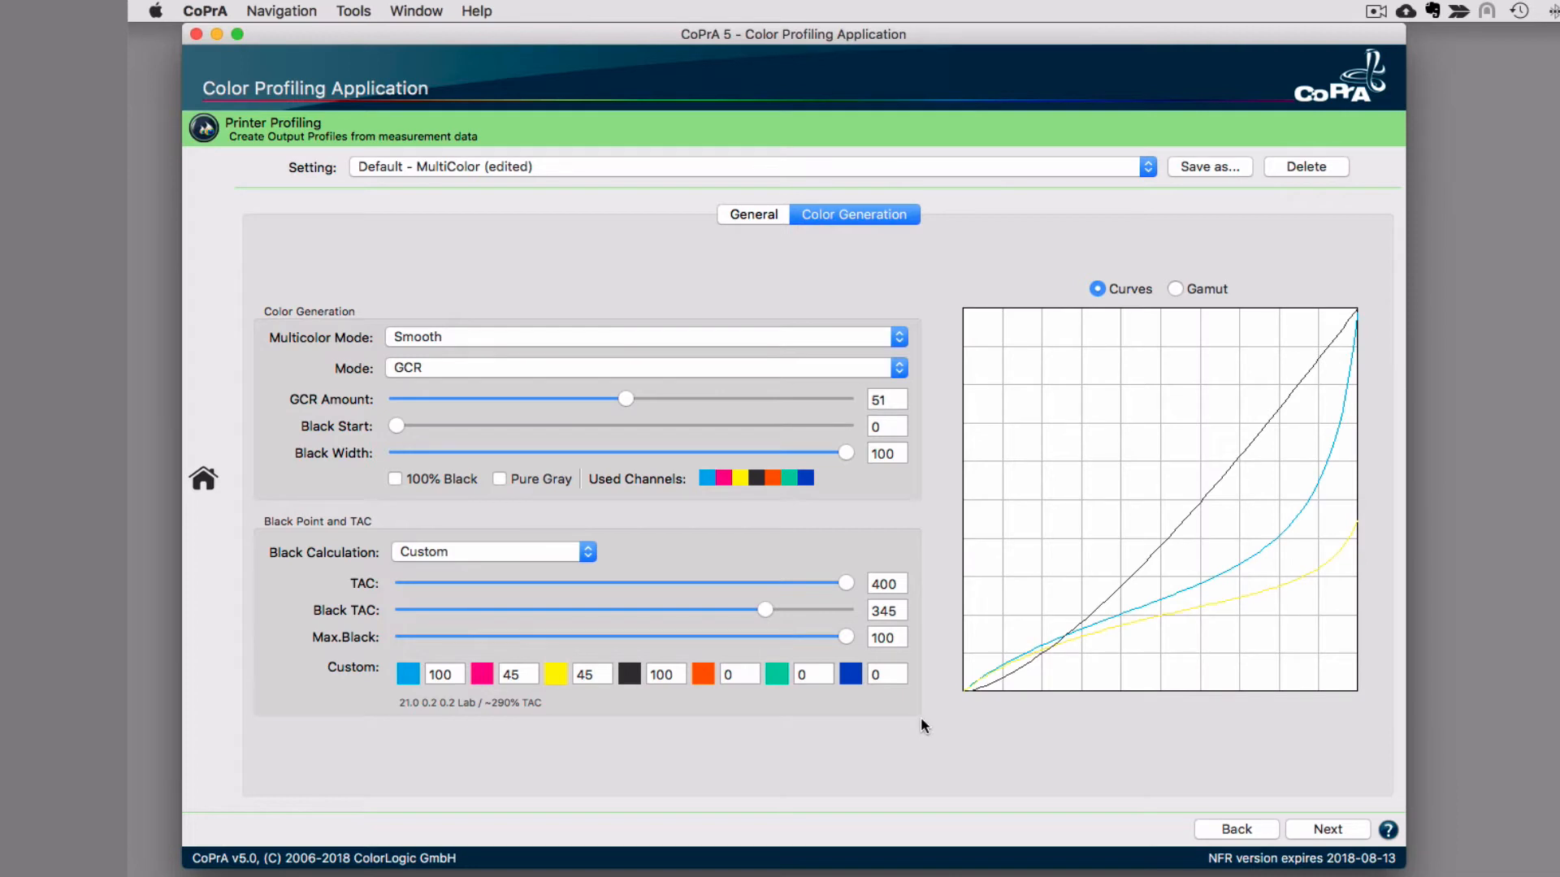
- Set the black calculation to Balance CMY and enter 70 for the violet channel of the custom black point
left_click(501, 544)
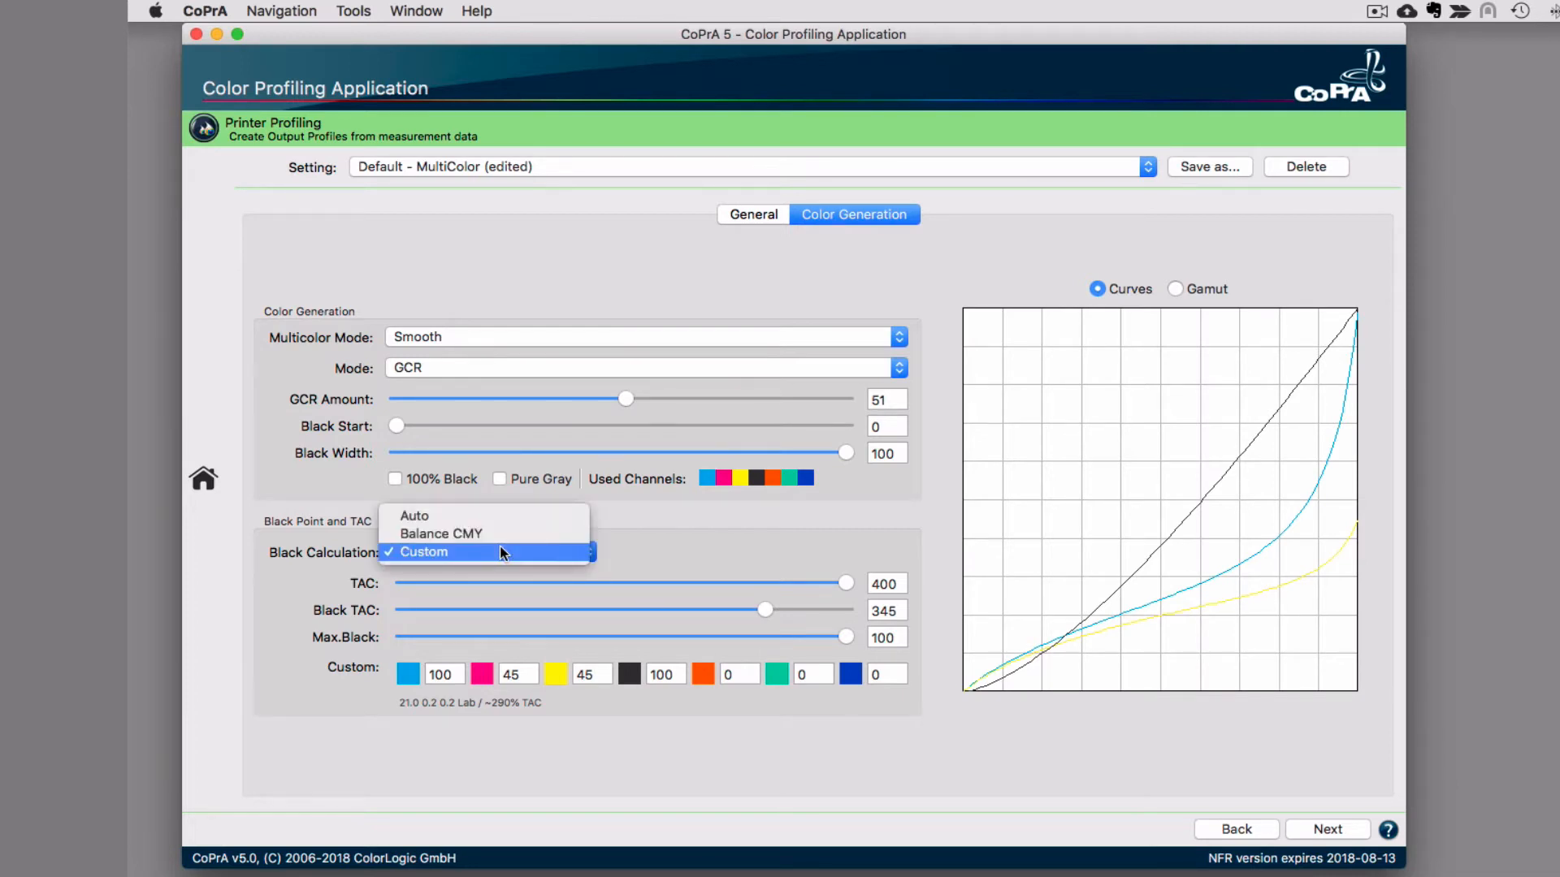
left_click(500, 531)
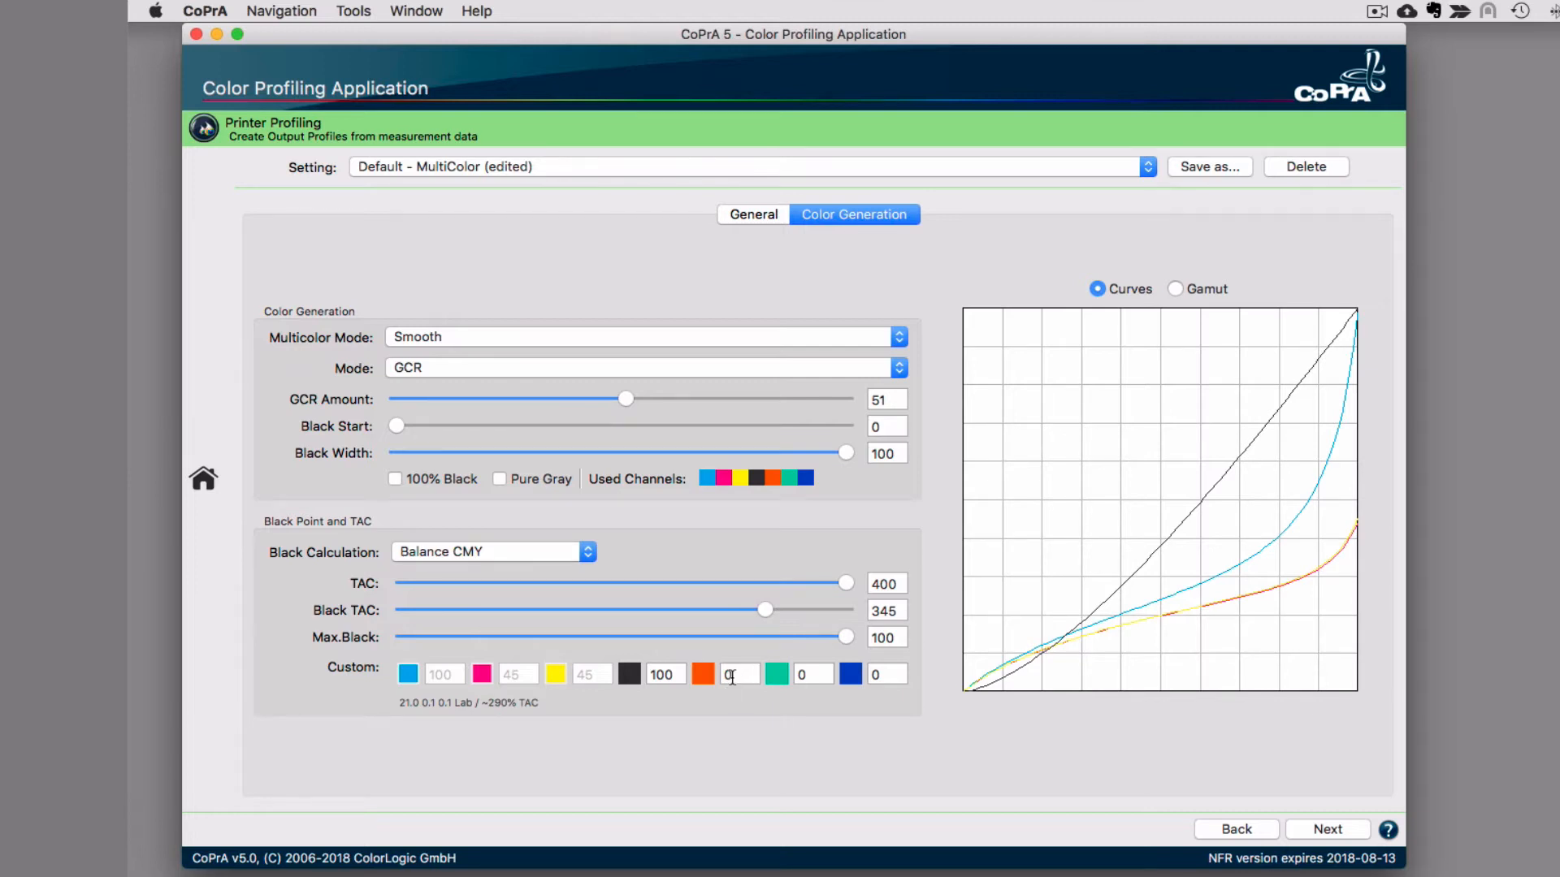
double_click(893, 674)
type("70")
left_click(861, 689)
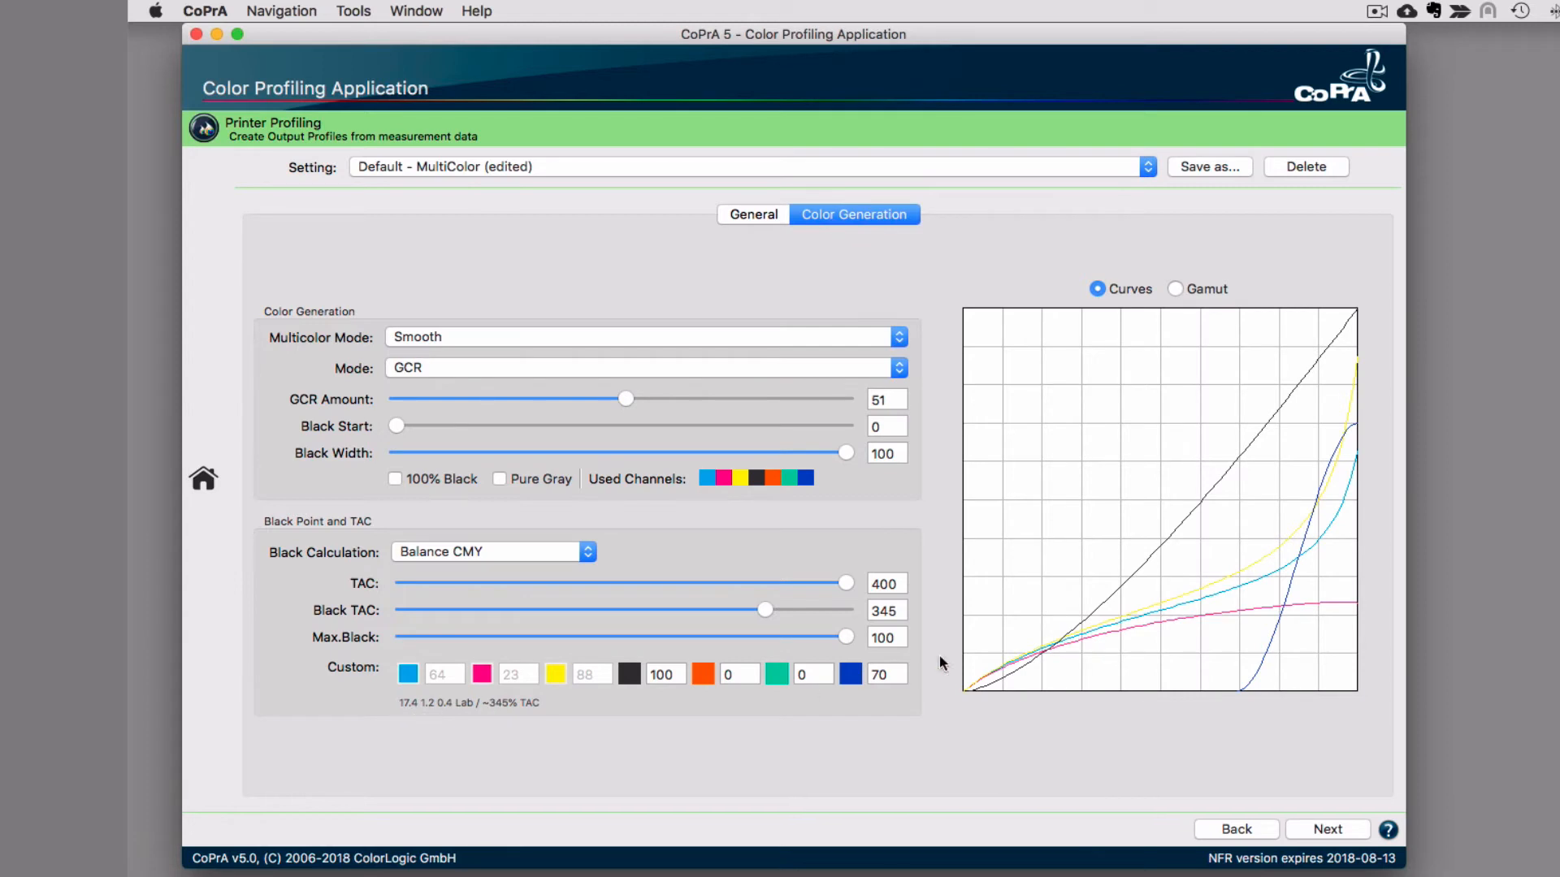
- Compare the black point's Lab values and curves with the violet channel at 0, and restore the channel to 70
double_click(889, 674)
type("0")
key("Return")
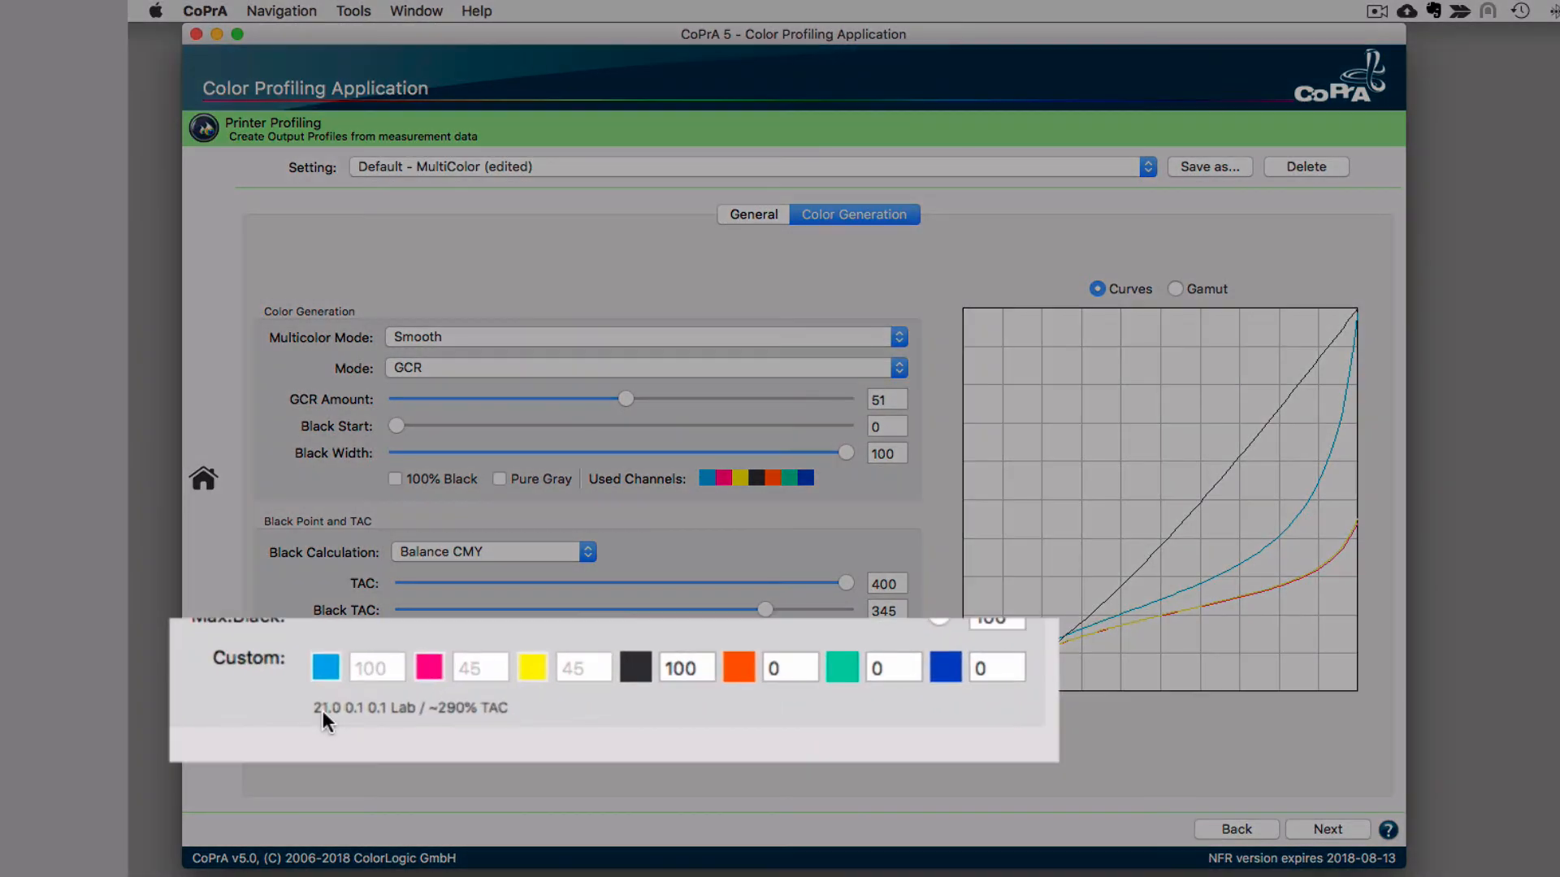
double_click(1022, 664)
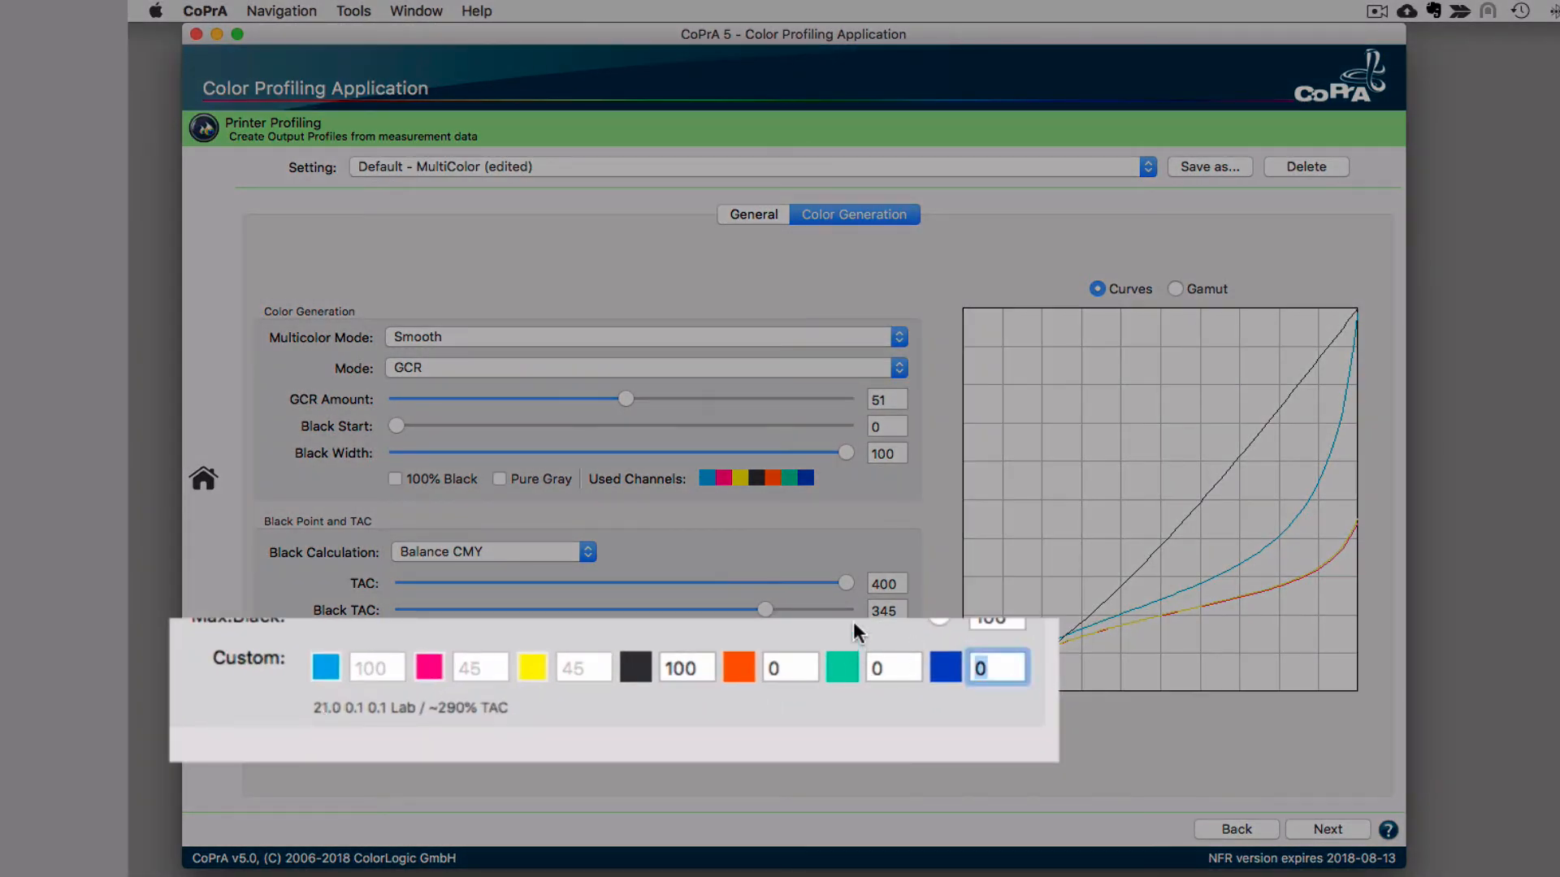
type("70")
key("Return")
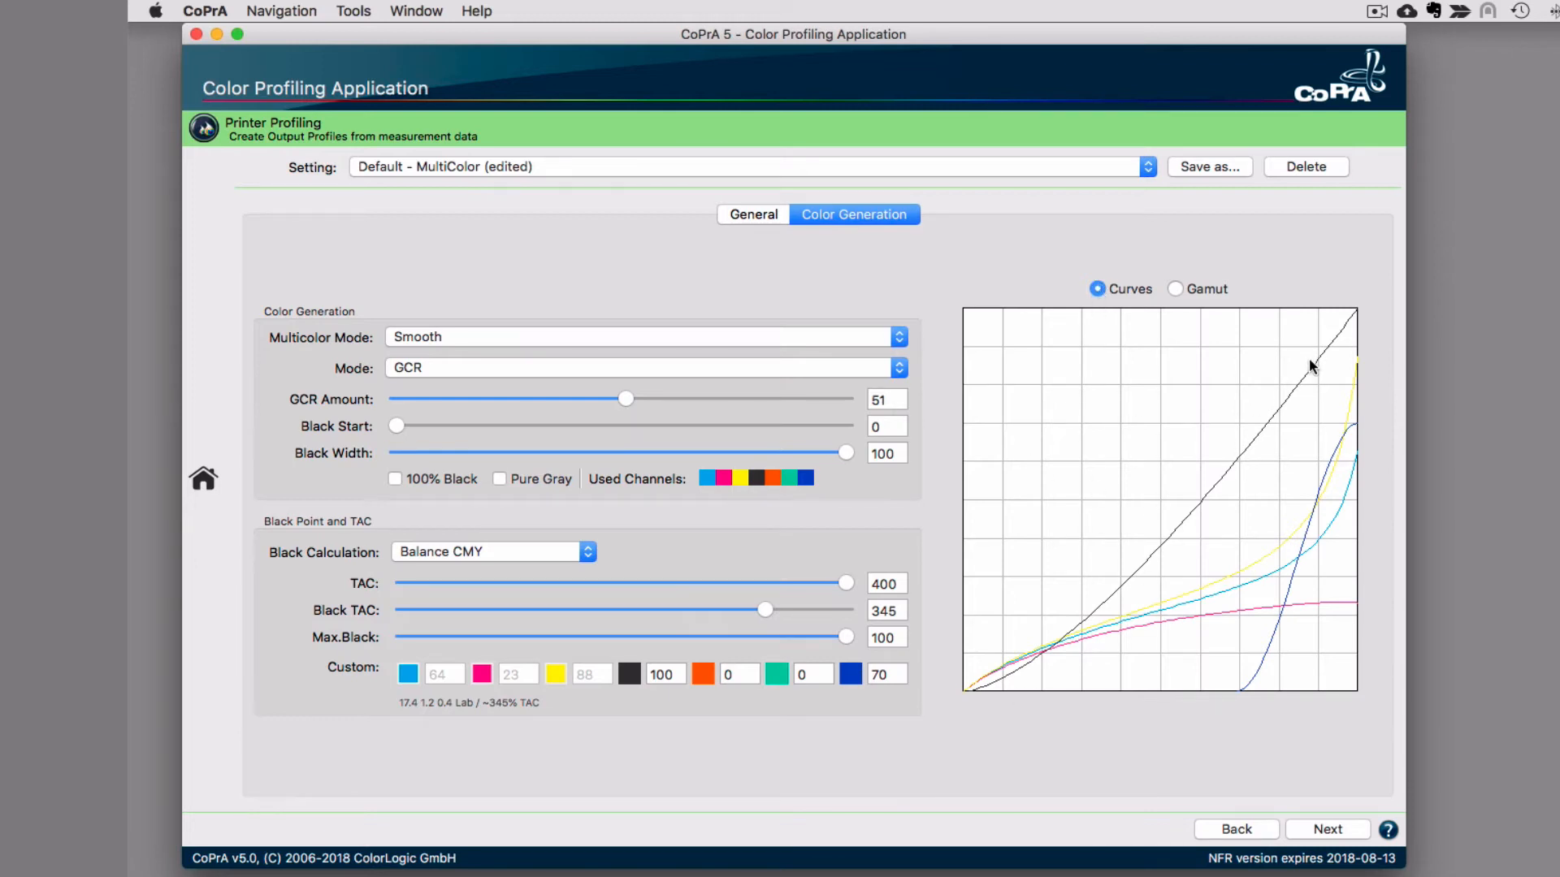
- Switch the preview from curves to the 3D gamut and examine its shape from several sides
left_click(1172, 288)
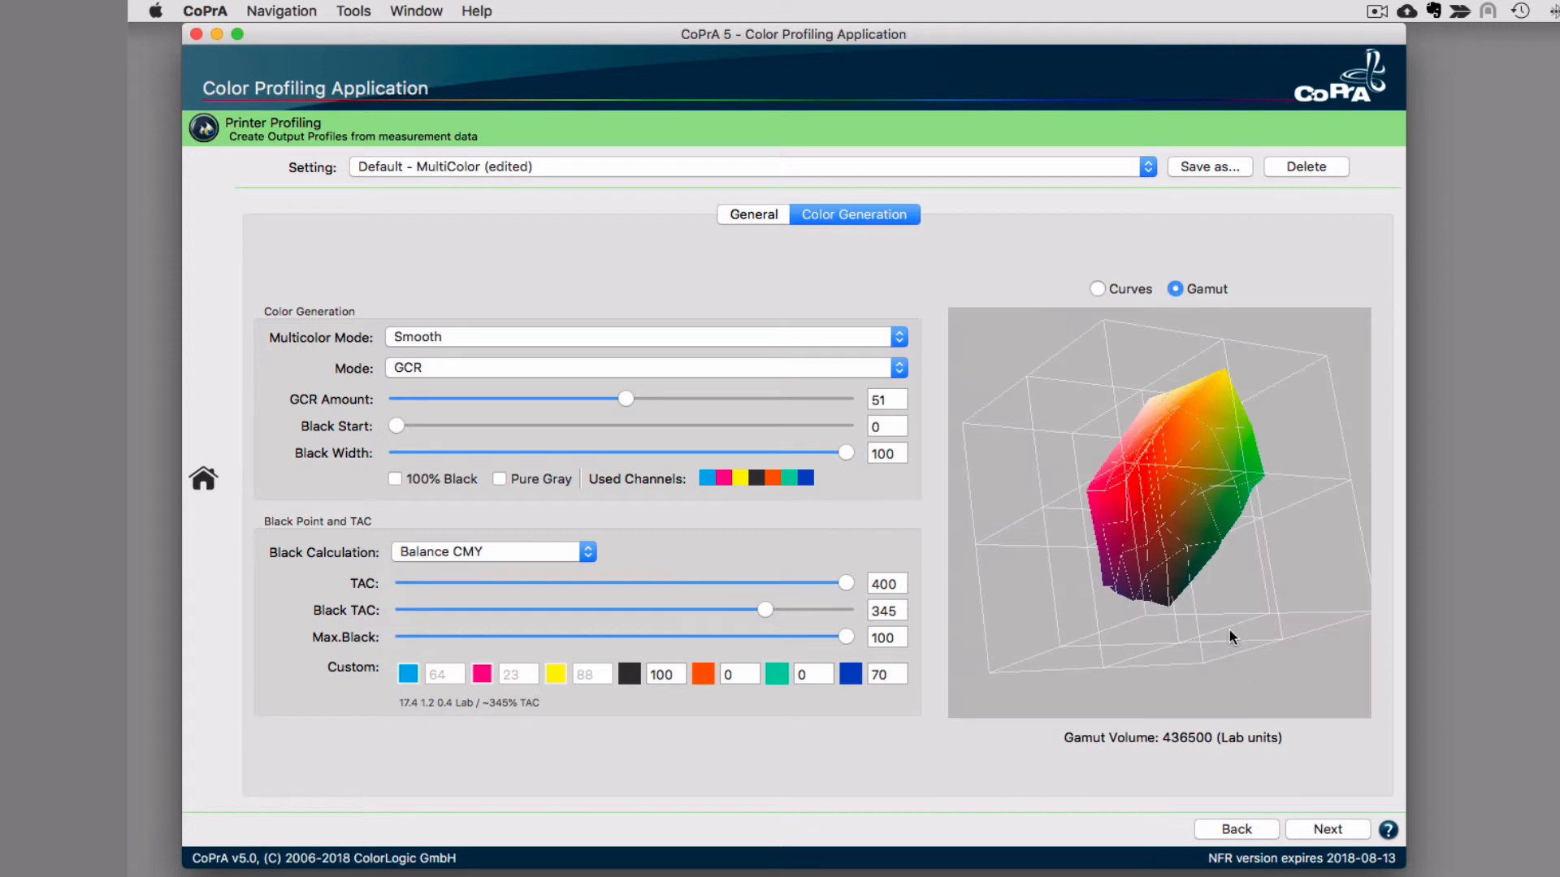
left_click_drag(1153, 500, 1236, 491)
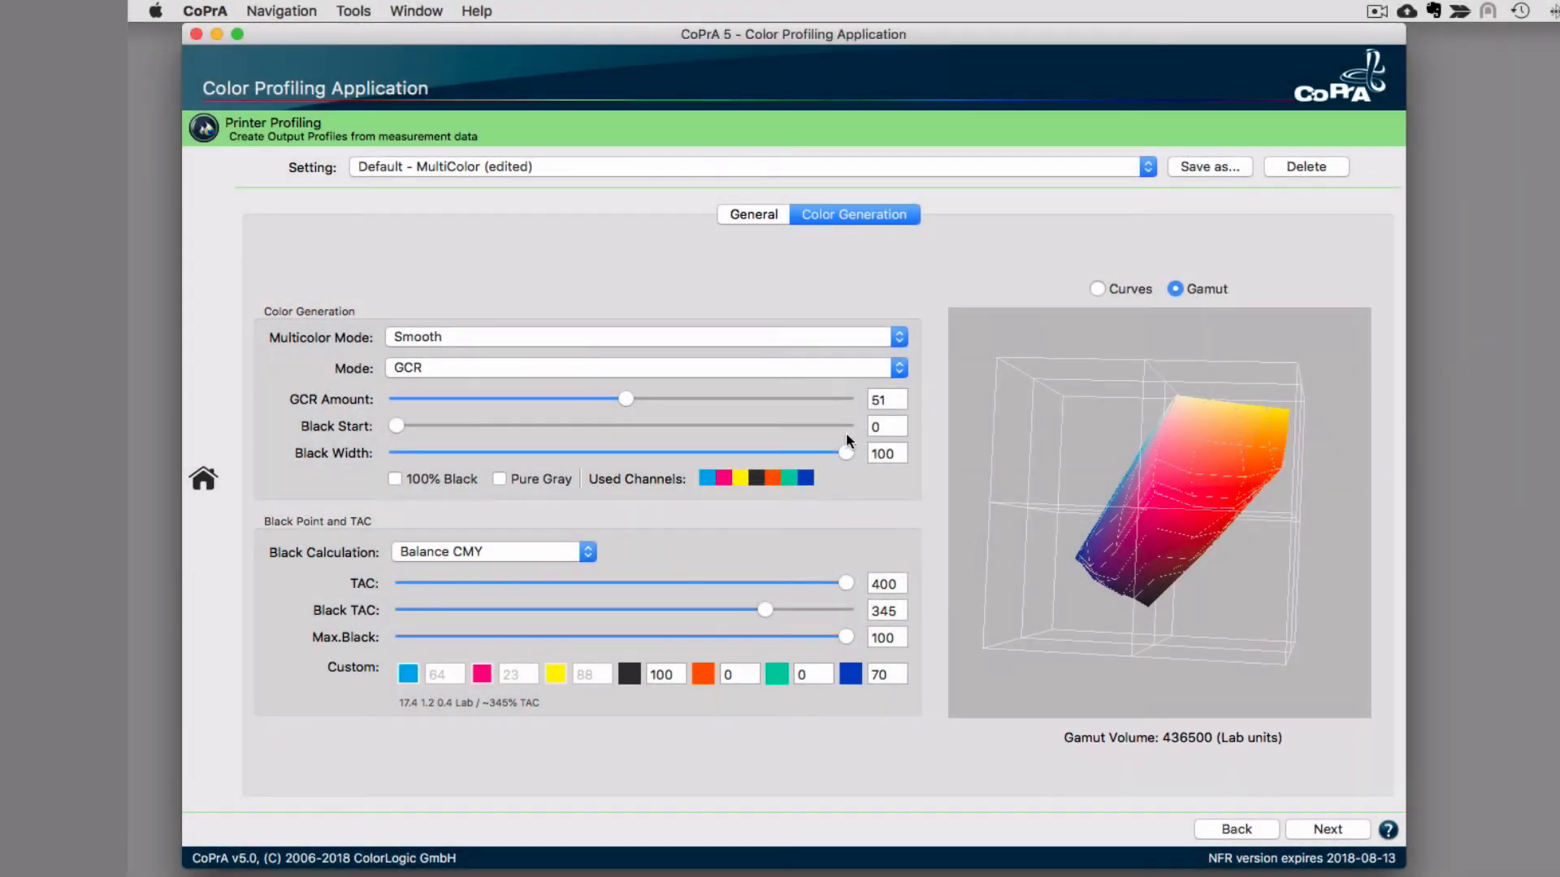
left_click_drag(1289, 531, 1075, 528)
- Reduce the Black Width to 0 to compare the gamut shape and volume, and restore it to 100
left_click_drag(846, 451, 333, 456)
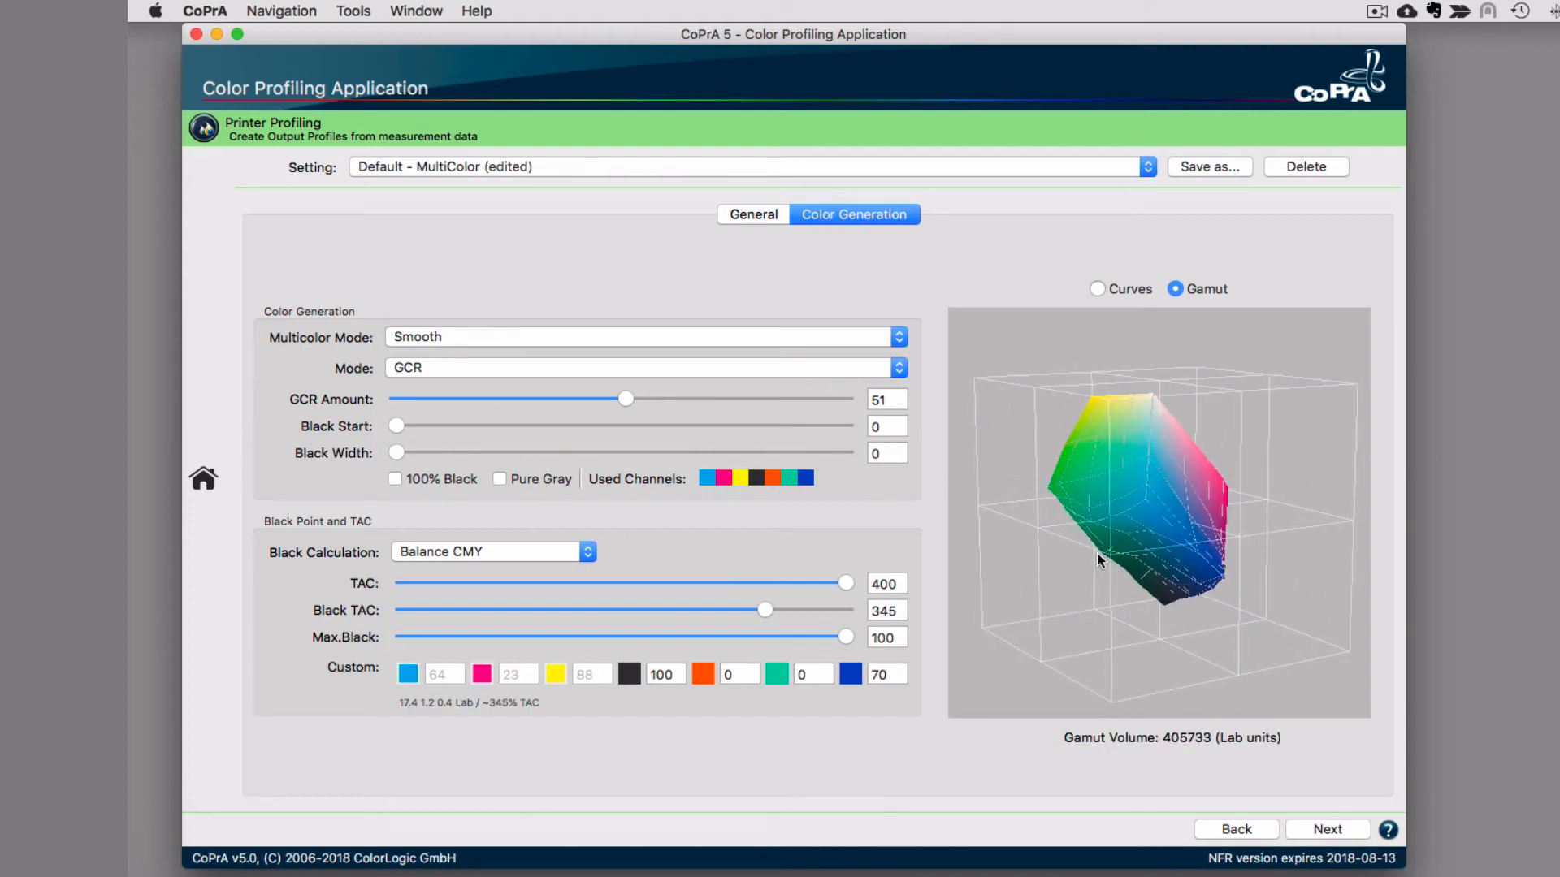
left_click_drag(1097, 554, 1183, 509)
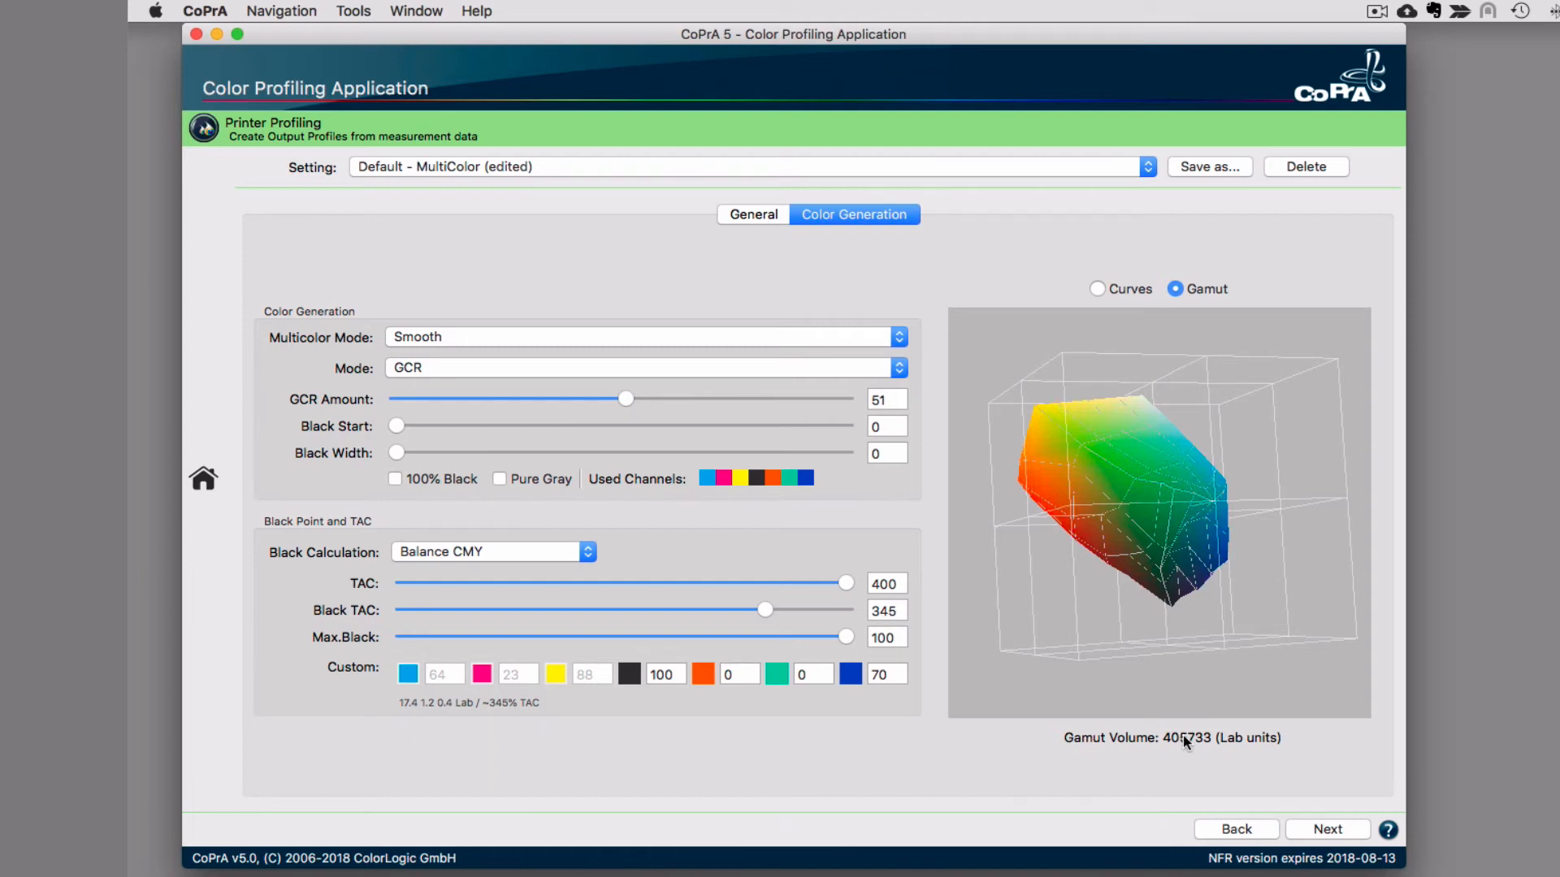
left_click_drag(396, 453, 959, 475)
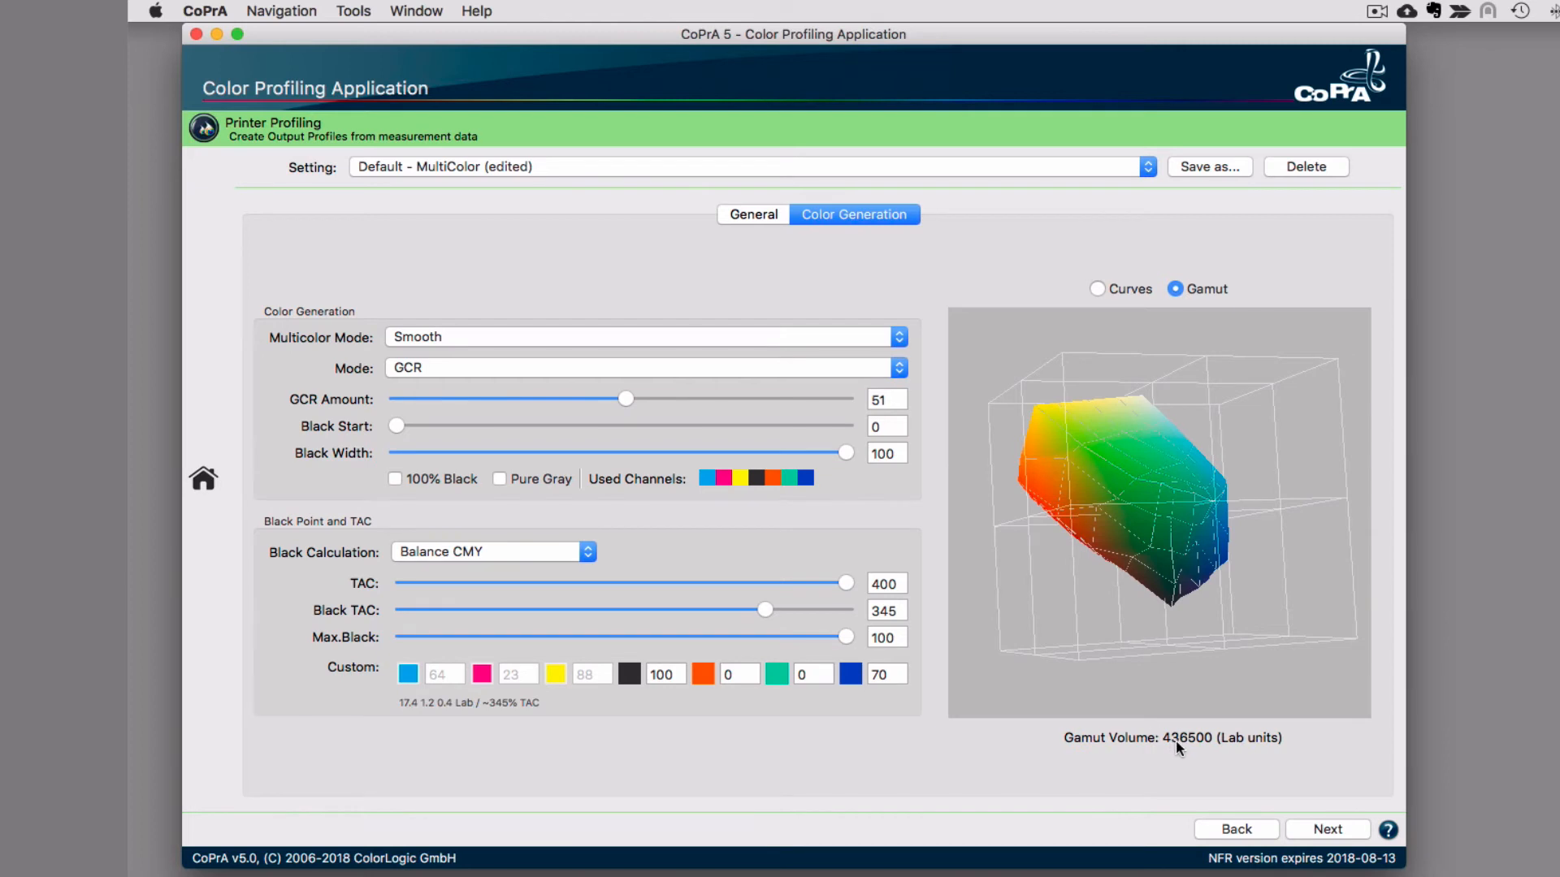
- Compare the dark end of the gamut with the violet black point value at 0, and return the value to 70
double_click(884, 674)
type("0")
key("Return")
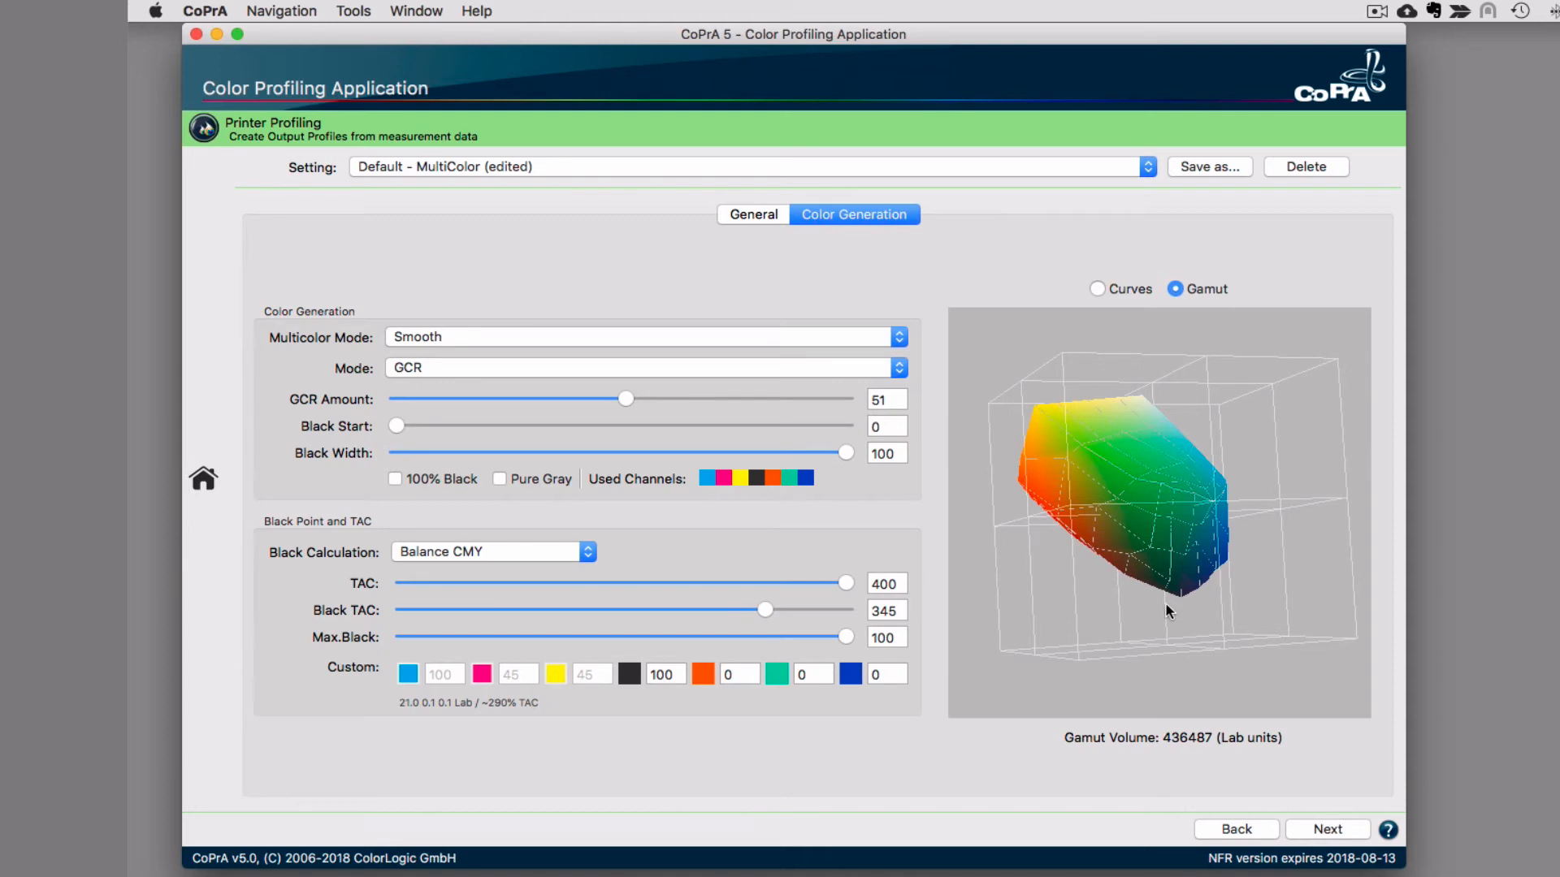
double_click(878, 675)
type("70")
key("Return")
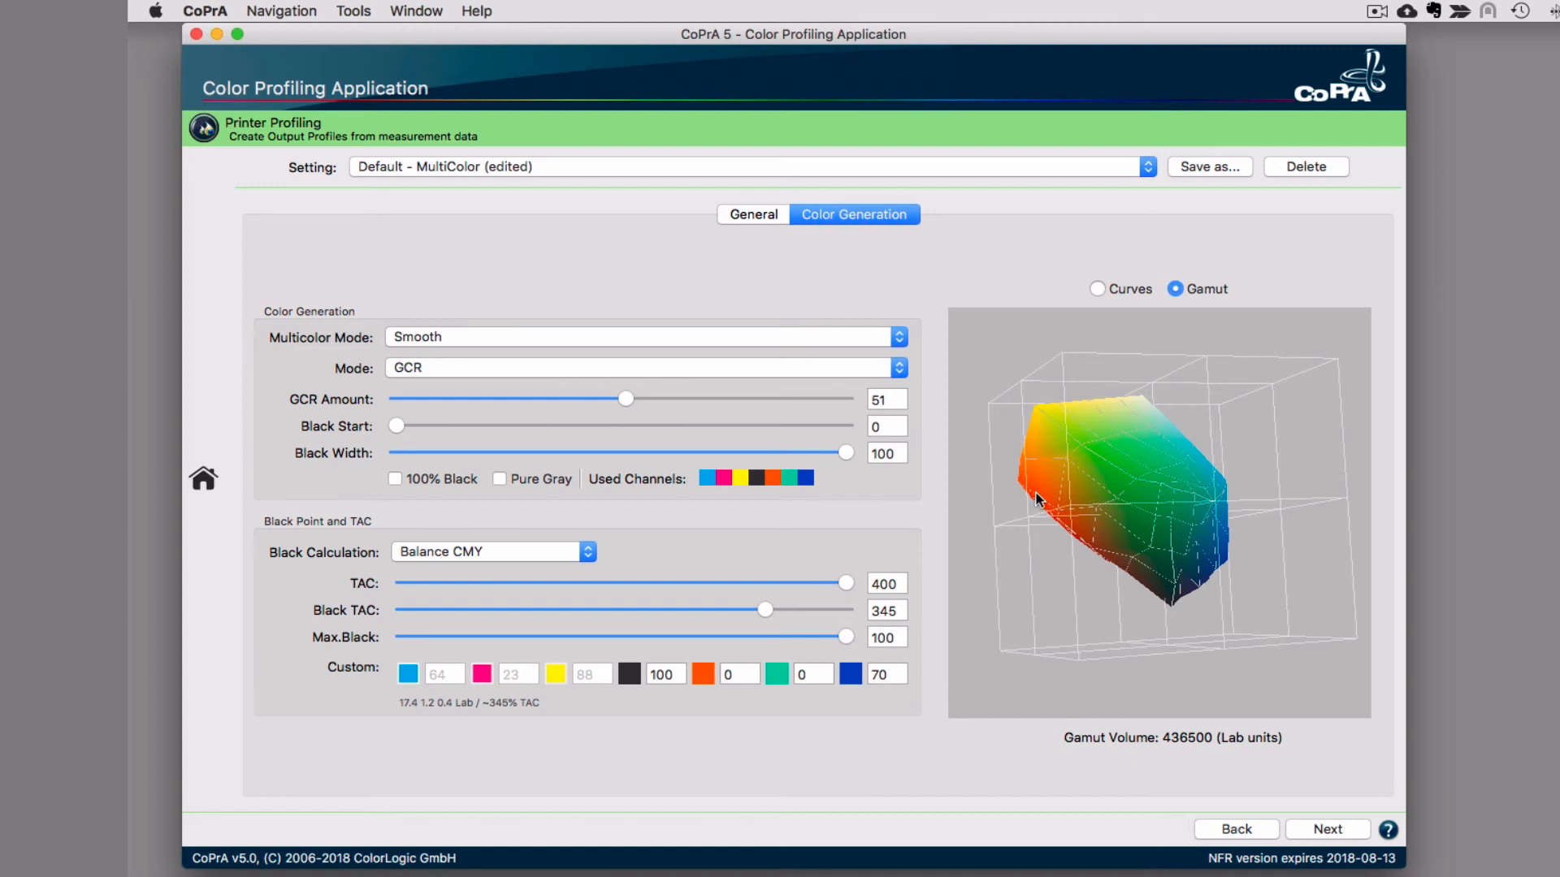
- Exclude magenta from the used channels to examine its effect on the gamut, and include it again
left_click_drag(1119, 556, 1295, 478)
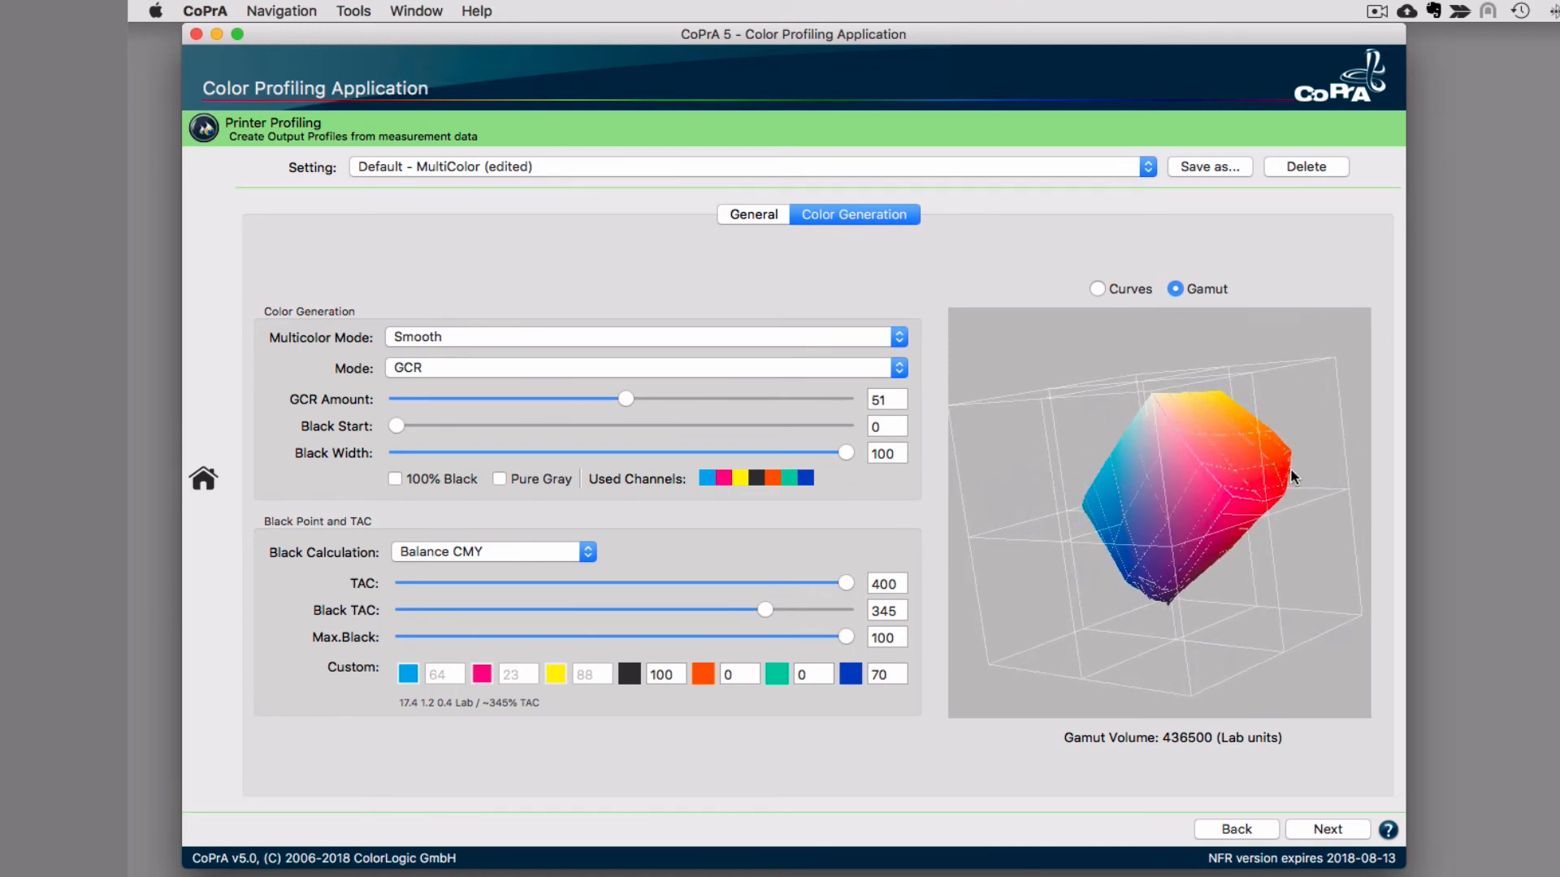
left_click(724, 479)
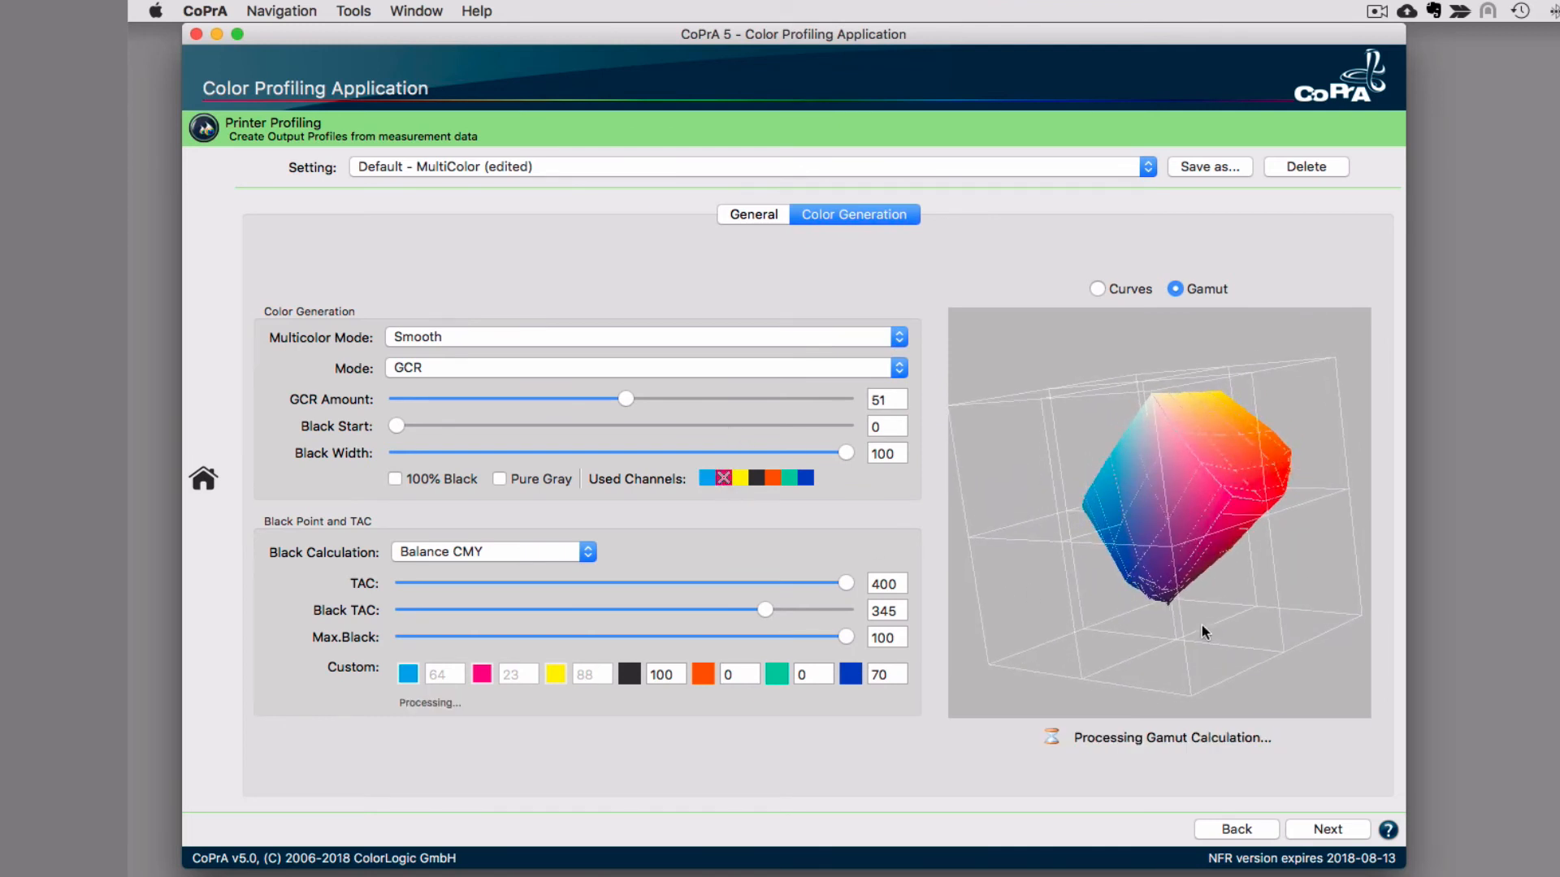
left_click_drag(1148, 528, 1186, 502)
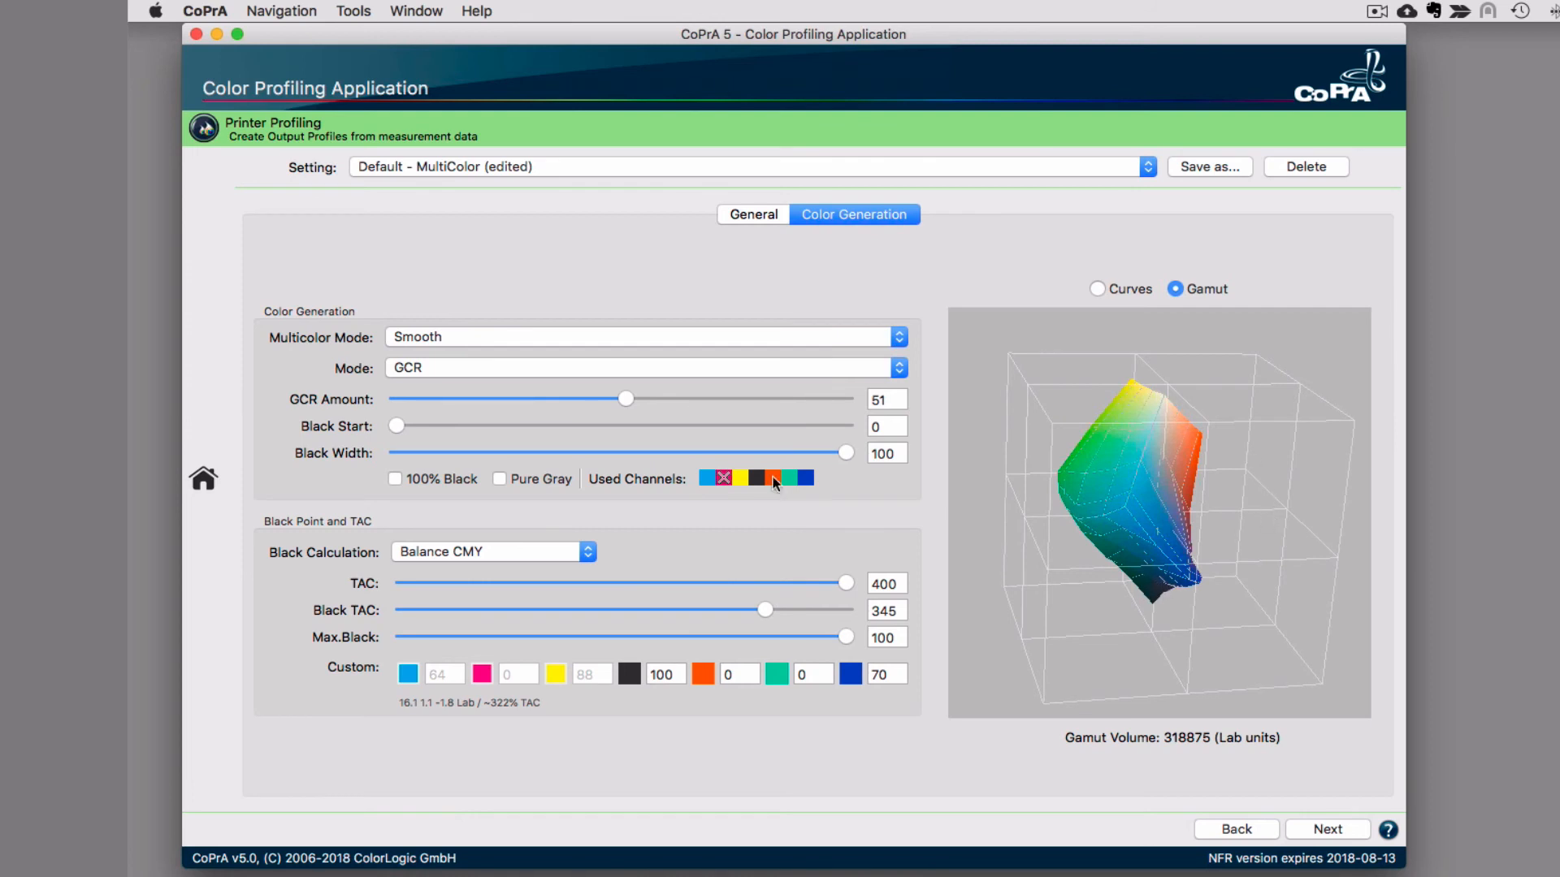
left_click(720, 479)
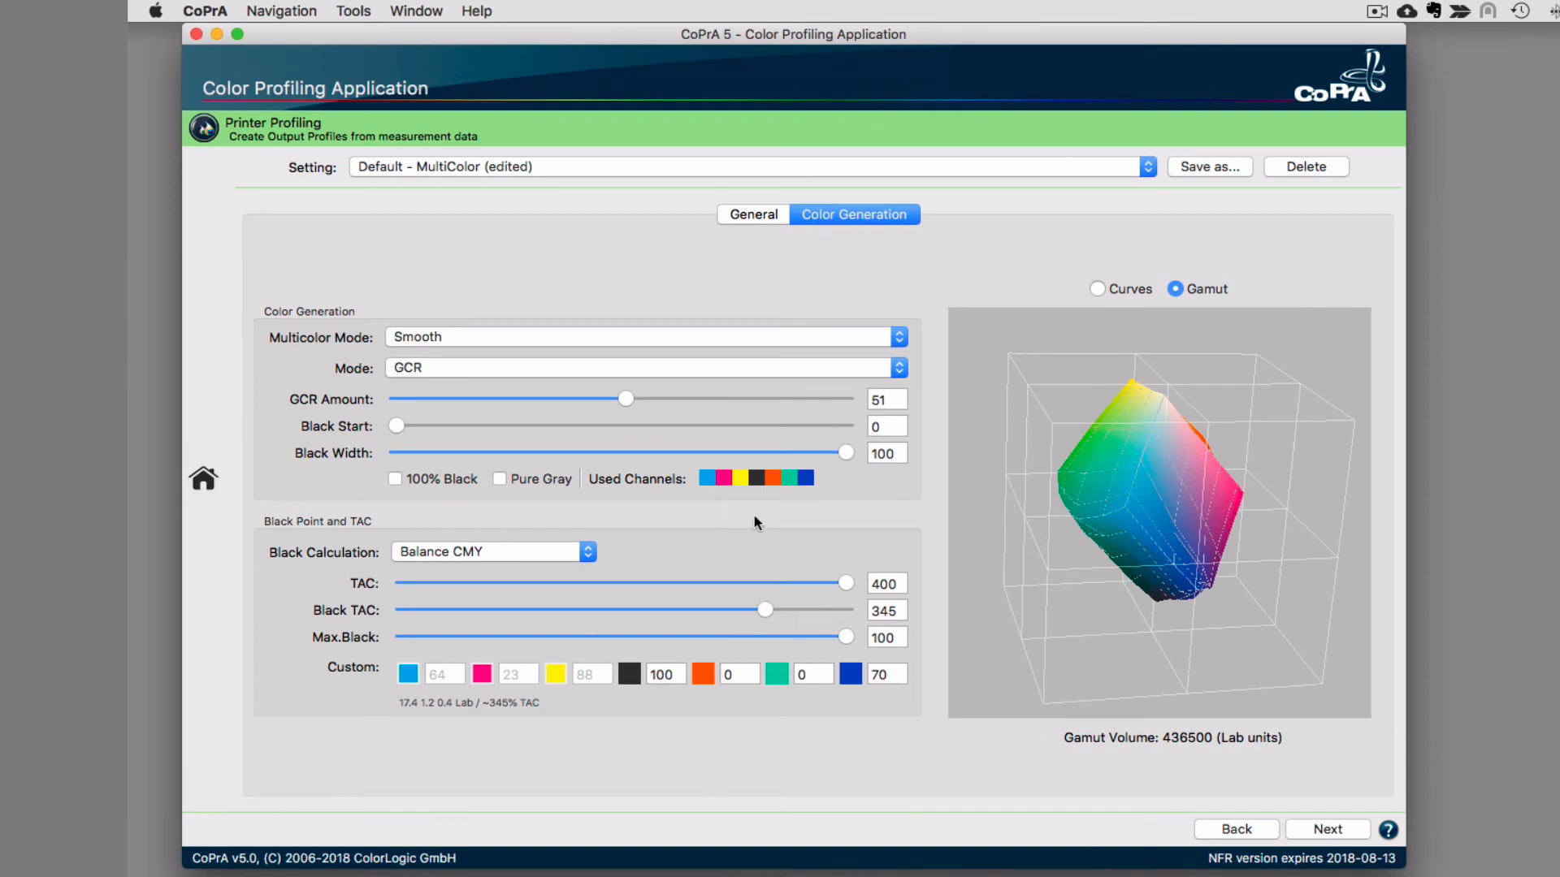
- Try Black Start at 100, 0 and 100 again, examining the change in the gamut's dark region from several sides
left_click_drag(1261, 539, 1143, 512)
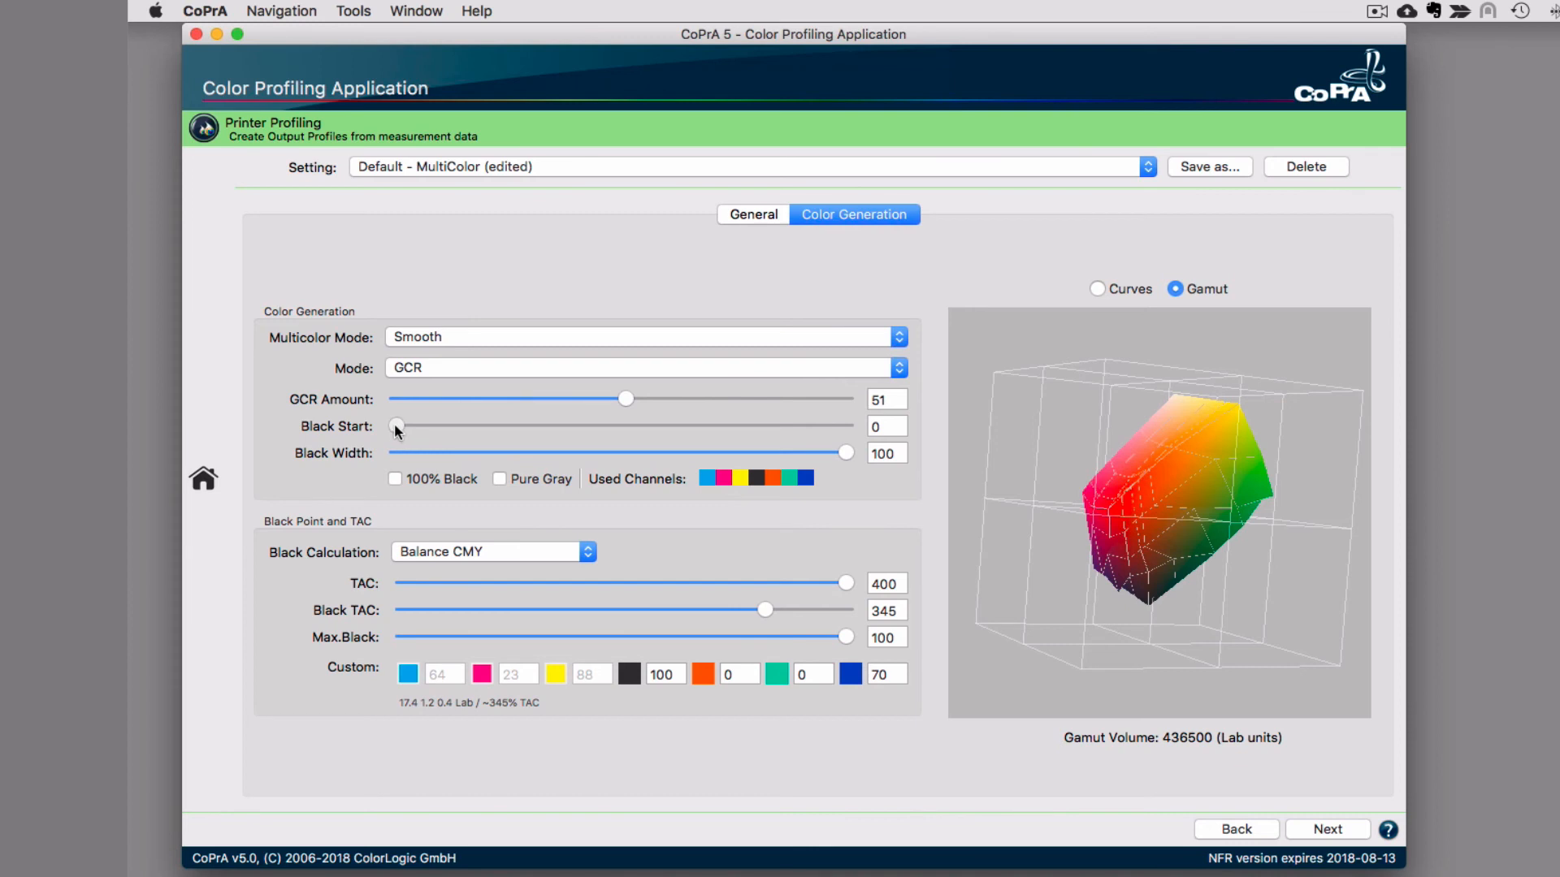
left_click_drag(393, 423, 900, 423)
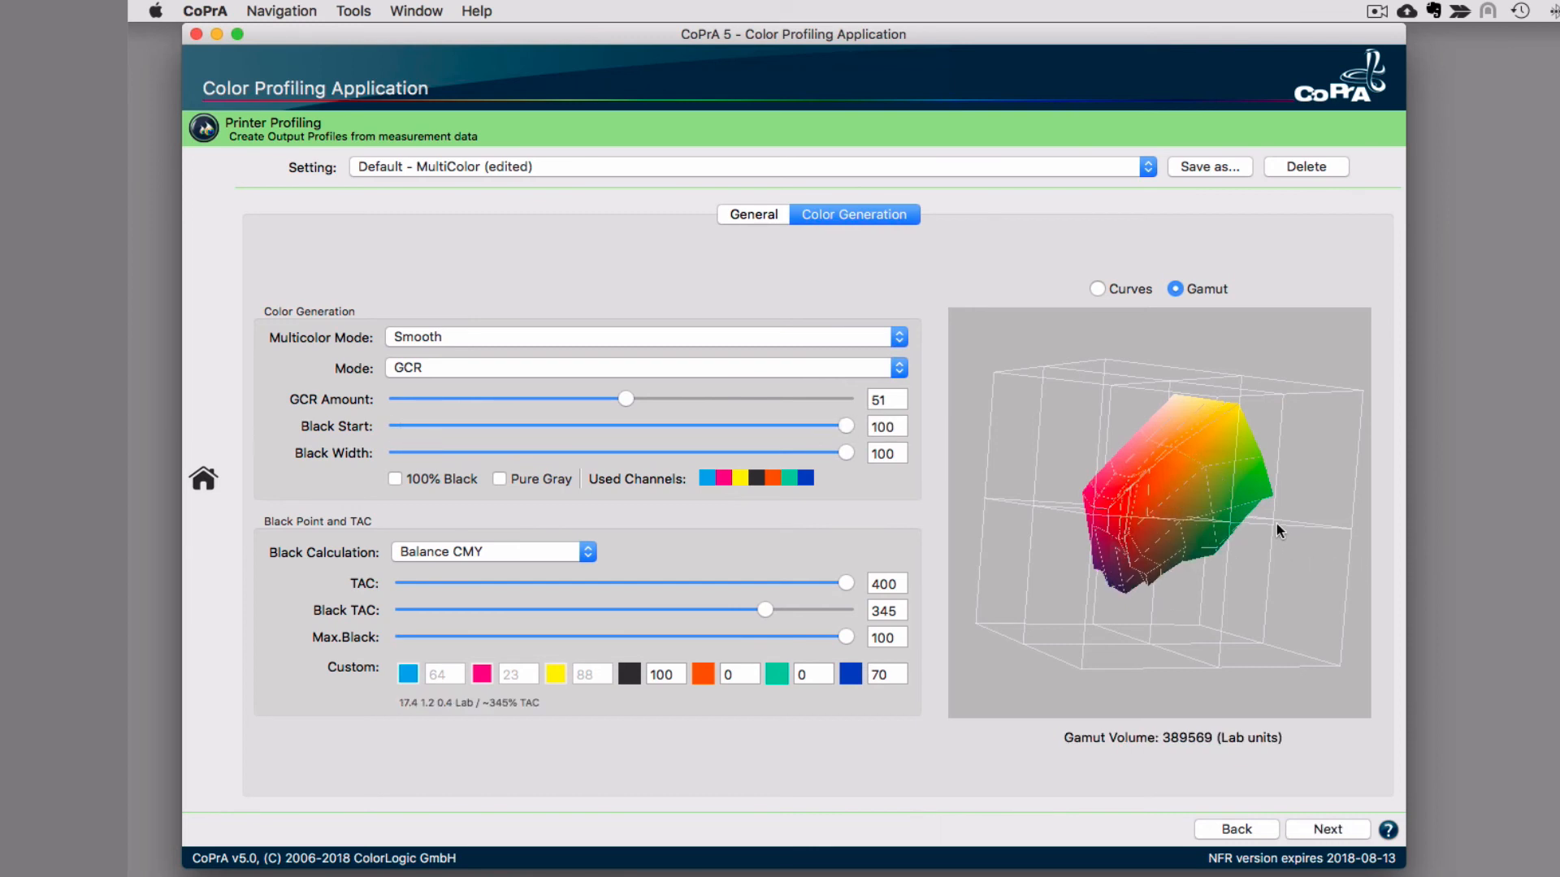
left_click_drag(1274, 526, 1168, 530)
left_click(395, 426)
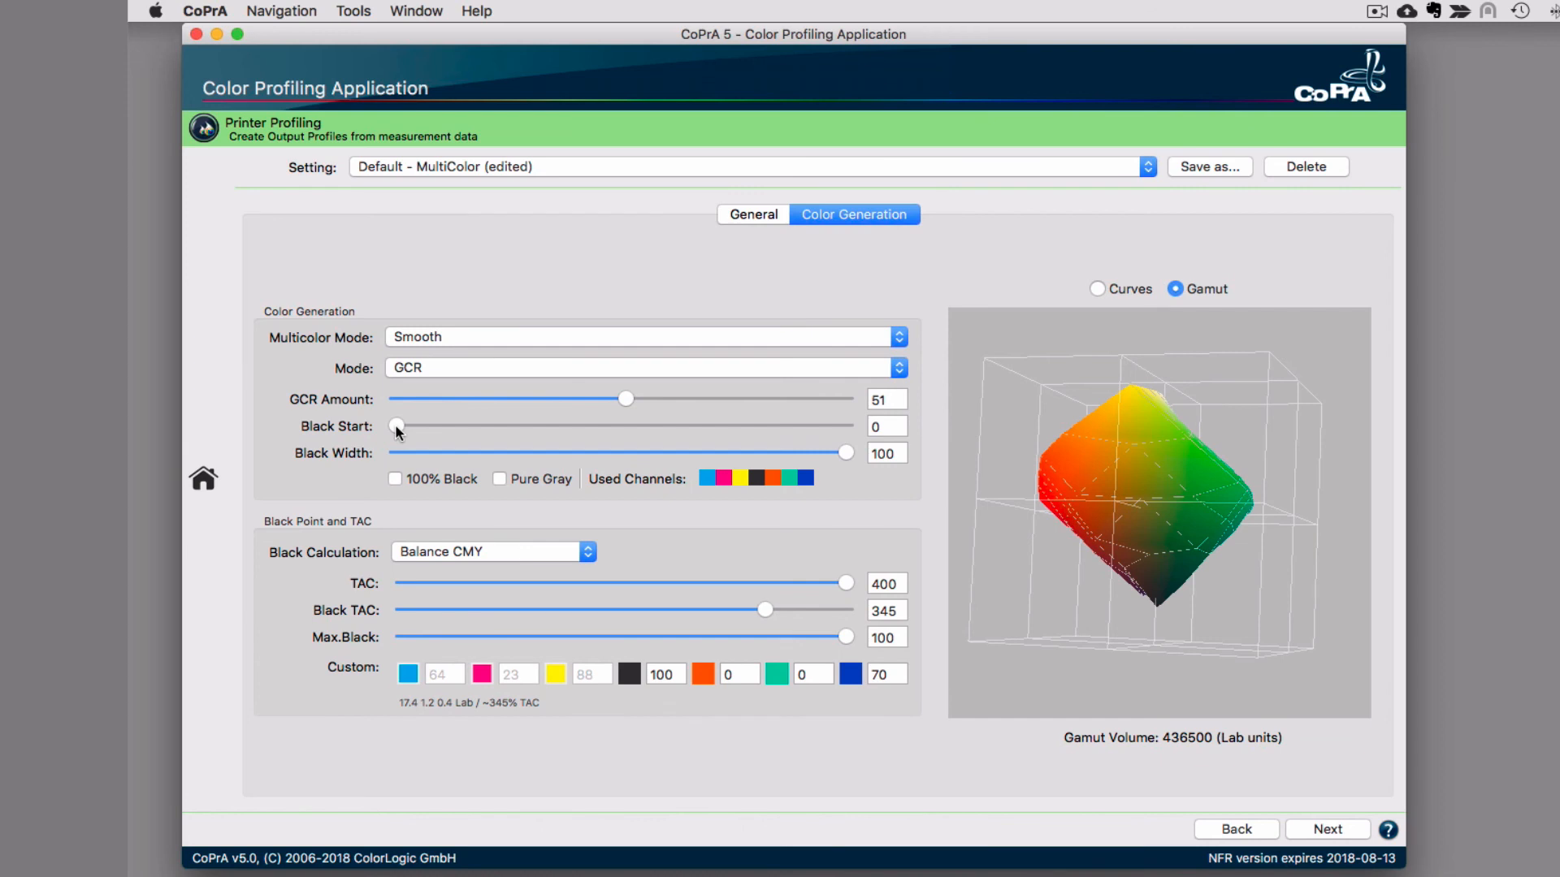
left_click_drag(395, 425, 845, 430)
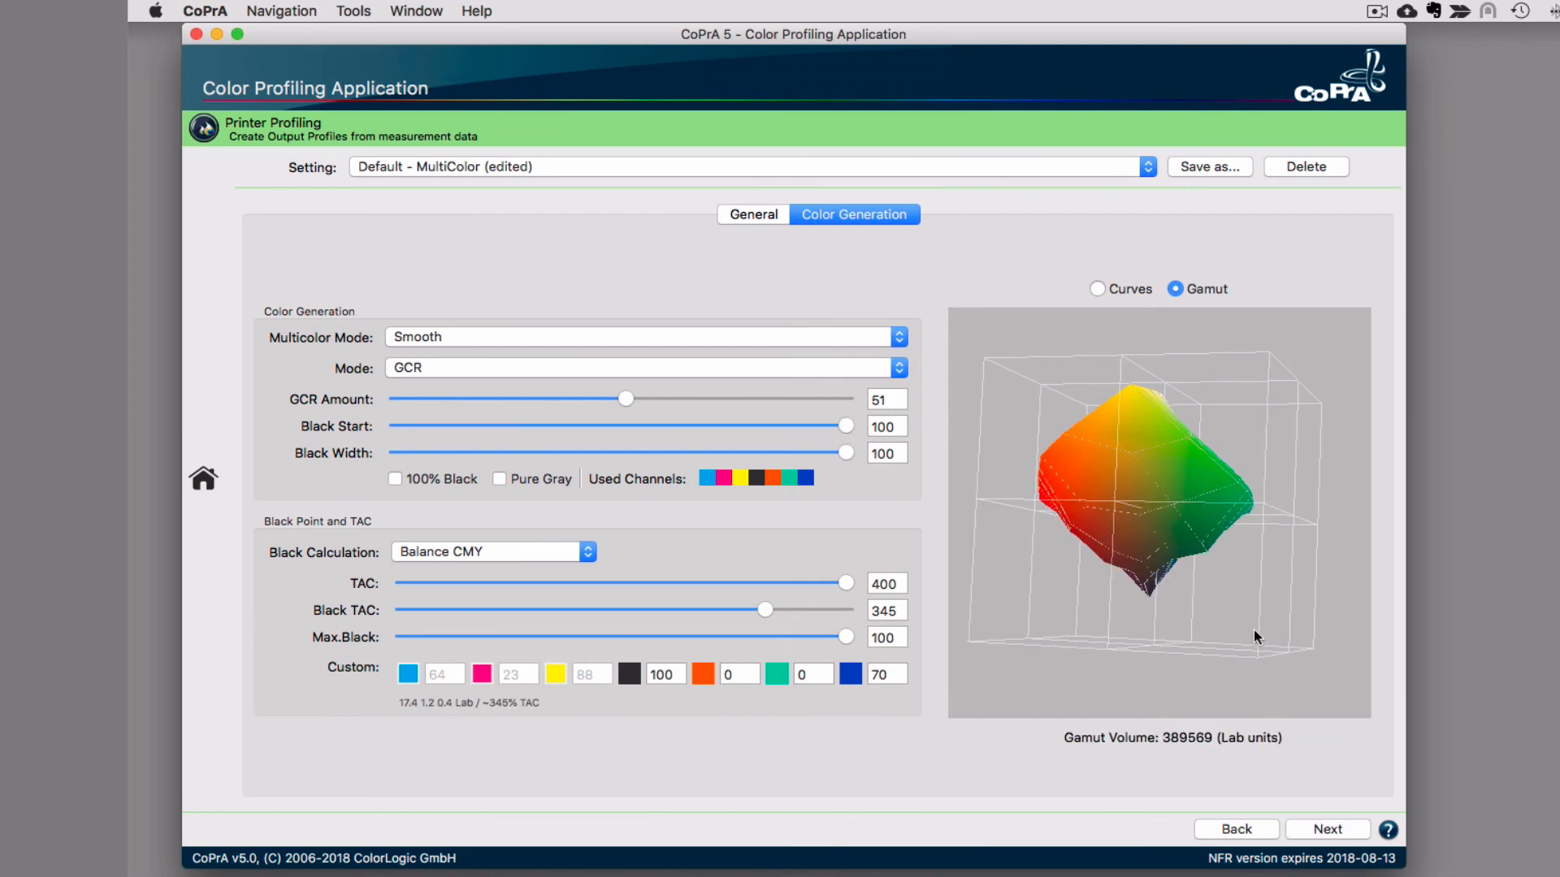
left_click_drag(1202, 523, 1138, 522)
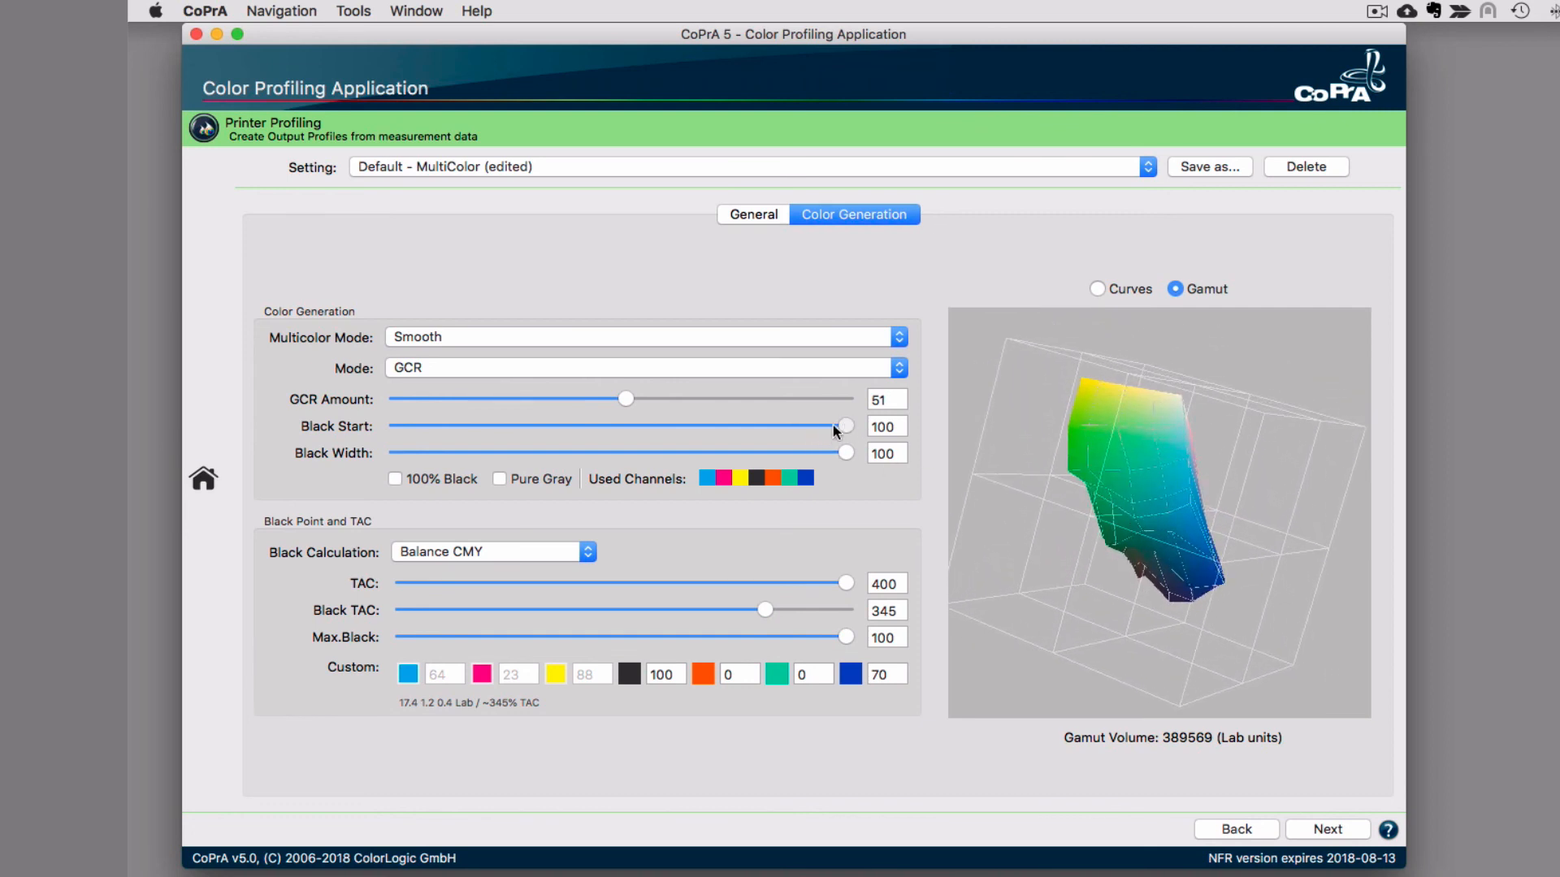
- Lower the Black Start to 0, raise it to 25 and inspect the dark region of the gamut
left_click_drag(832, 426, 372, 431)
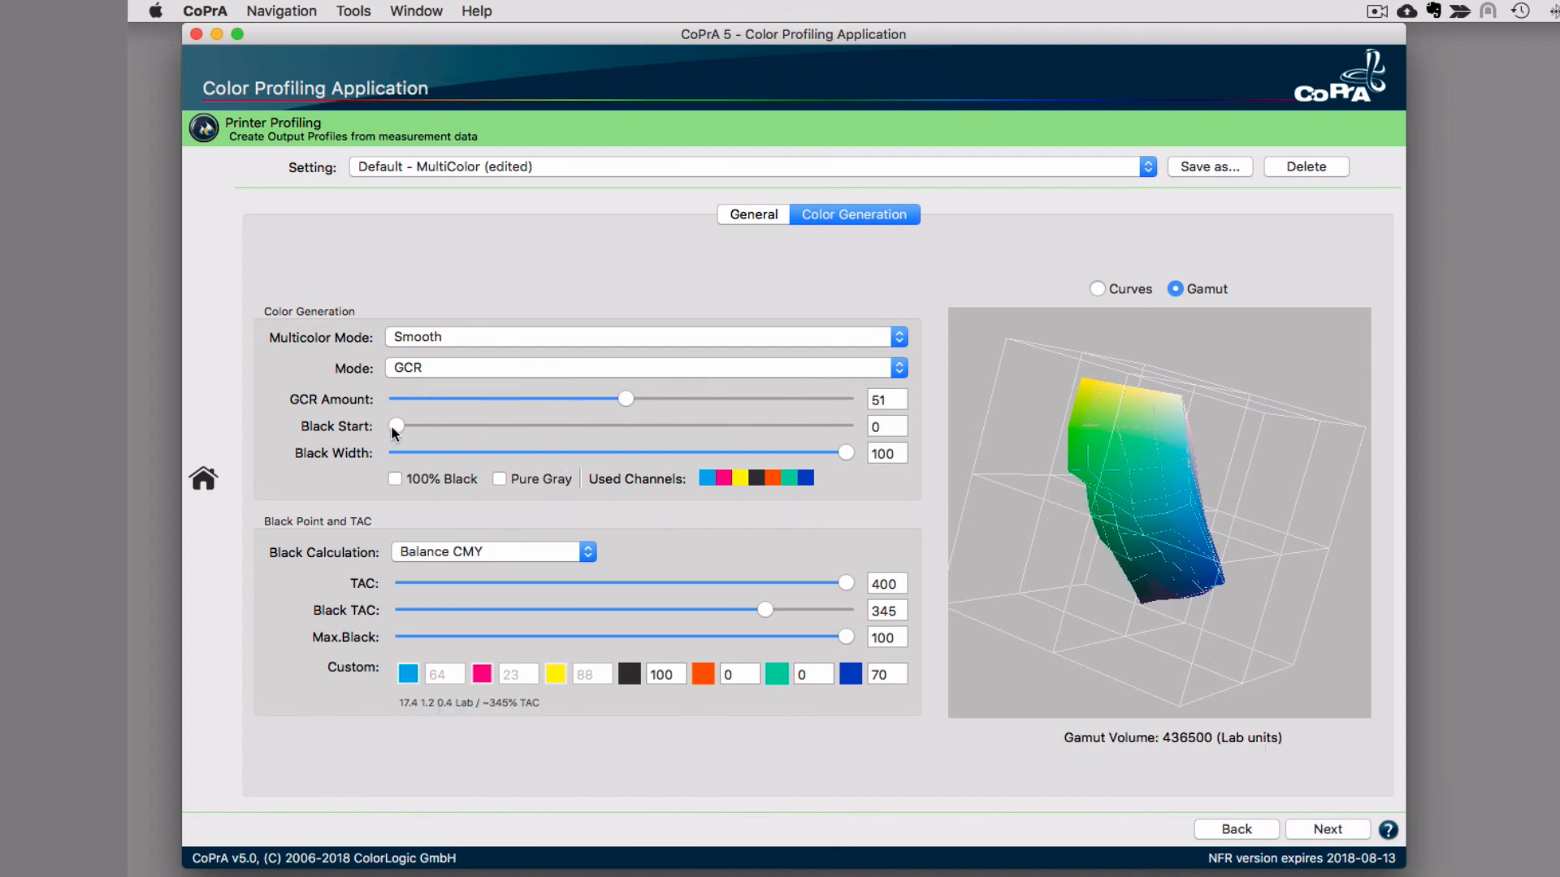
left_click_drag(392, 425, 509, 428)
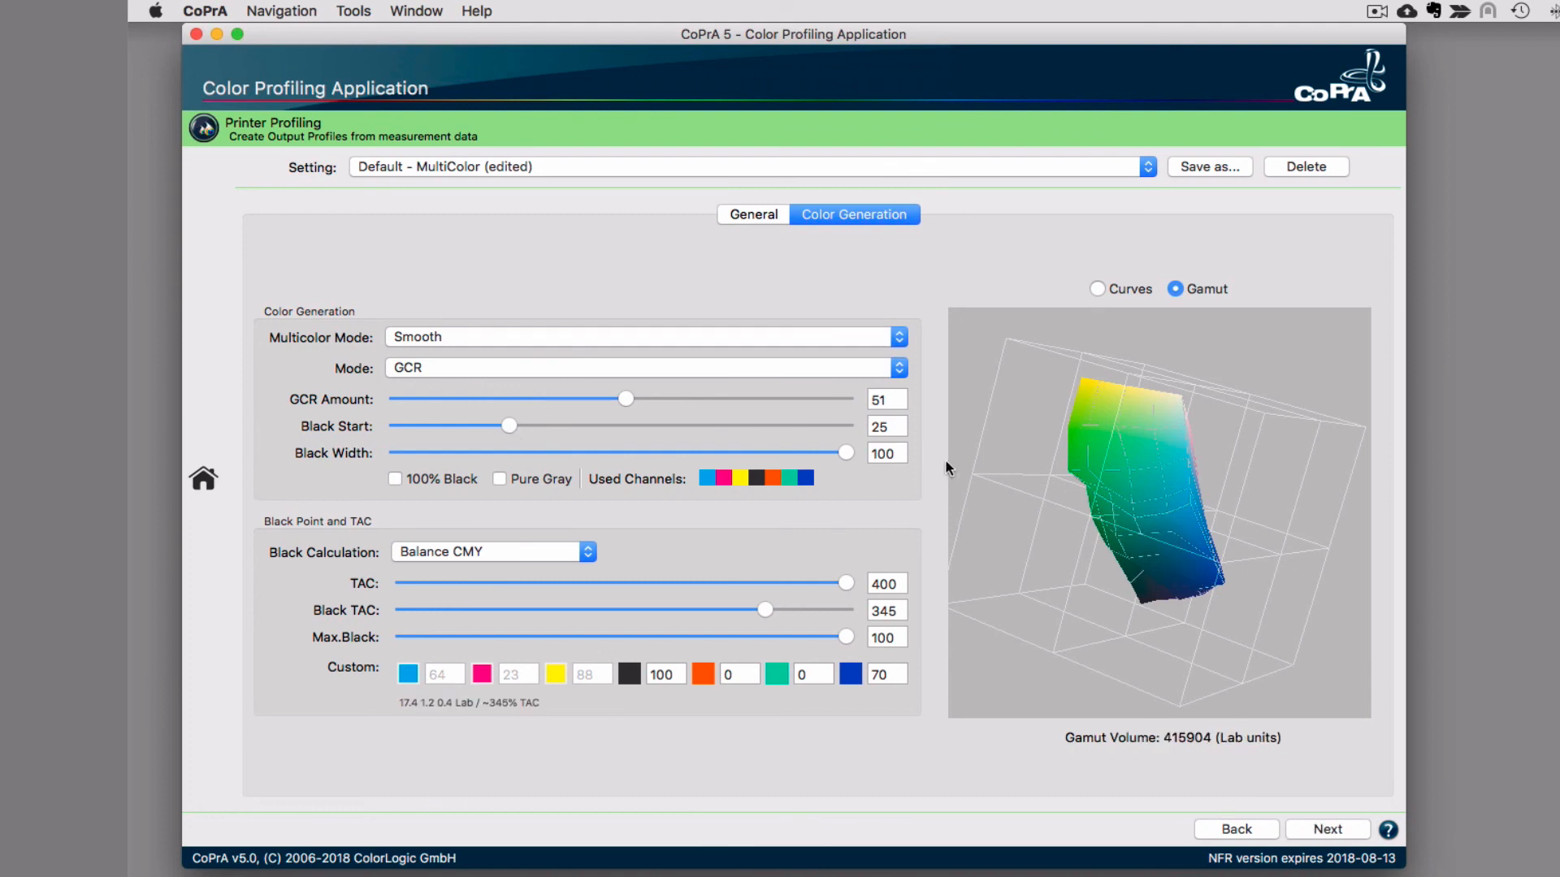
mouse_move(1158, 545)
left_mouse_down()
mouse_move(1222, 541)
mouse_move(1119, 528)
mouse_move(1132, 533)
left_mouse_up()
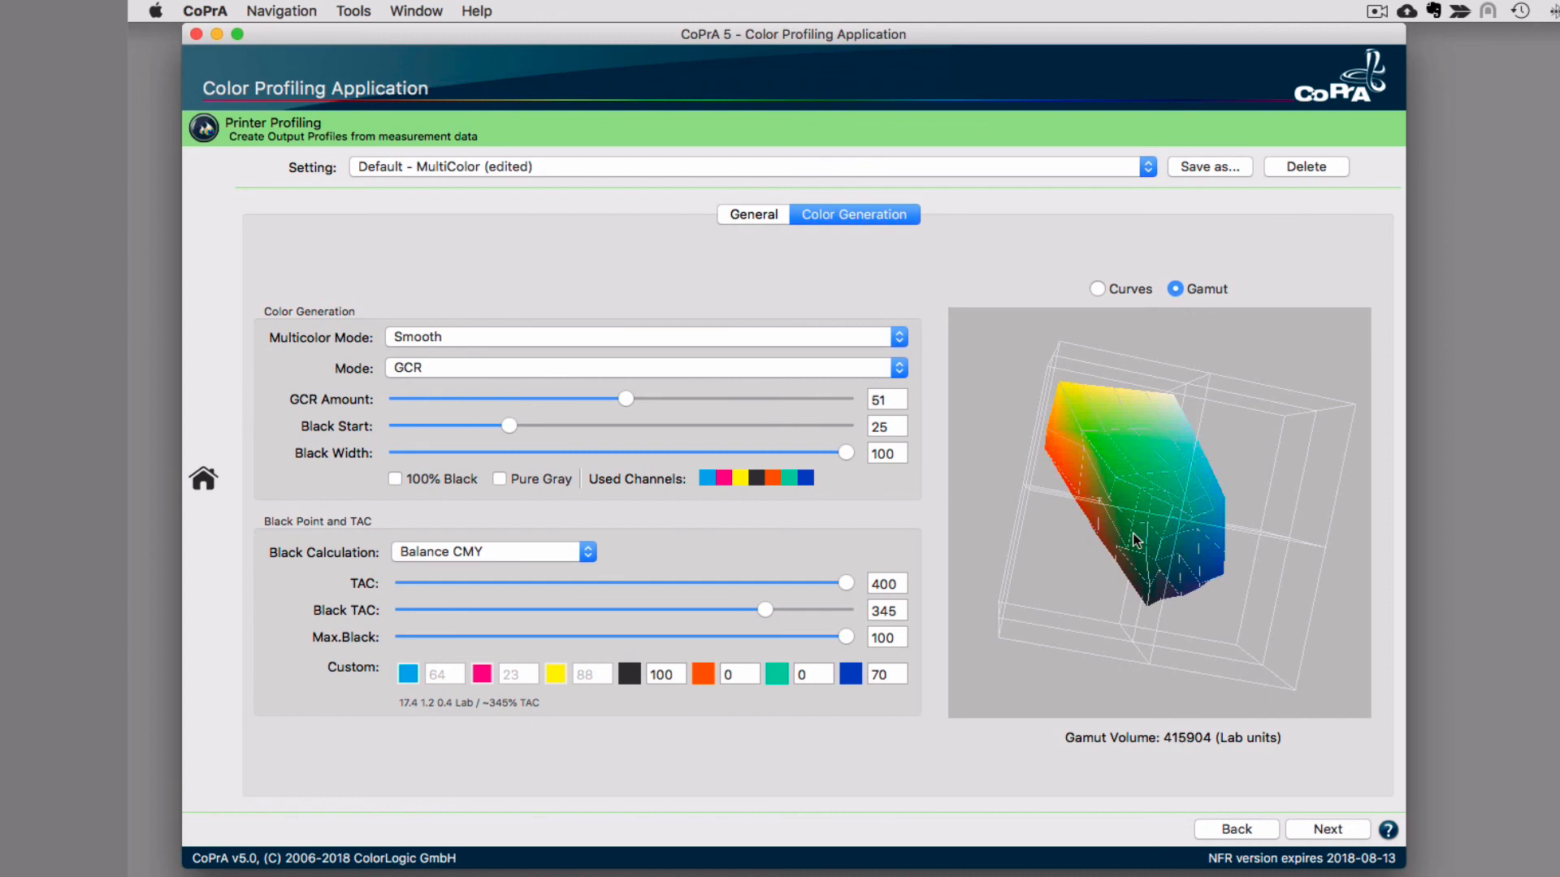